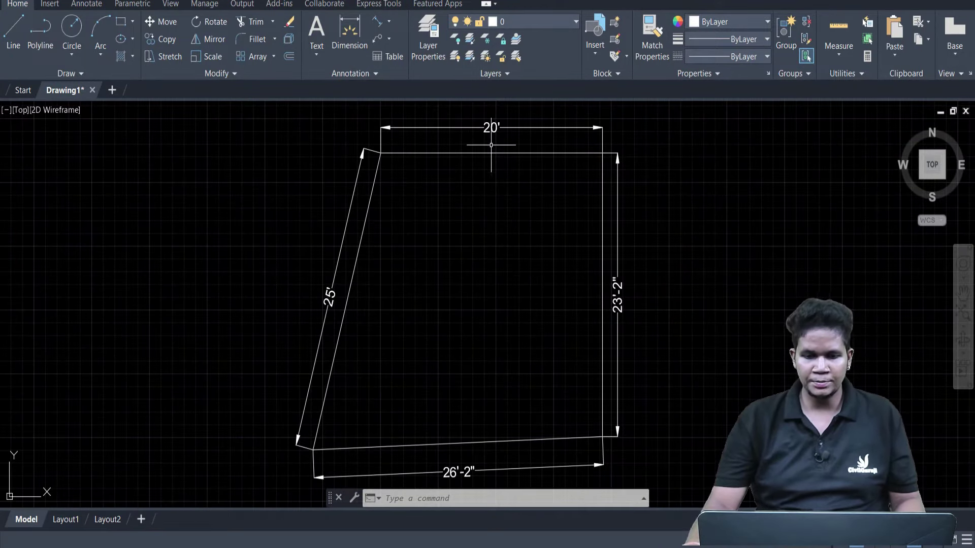
Examine the irregular four-sided plot and the dimensions of its four sides.
{"action": "middle_click_drag", "start_coordinate": [352, 327], "coordinate": [358, 279]}
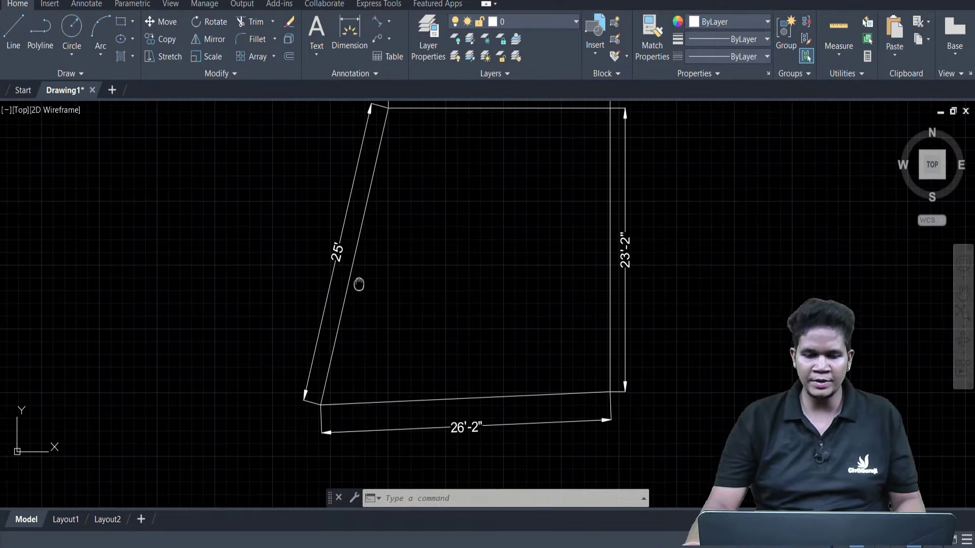
{"action": "middle_click_drag", "start_coordinate": [522, 334], "coordinate": [500, 355]}
{"action": "scroll", "coordinate": [621, 309], "scroll_direction": "down", "scroll_amount": 2}
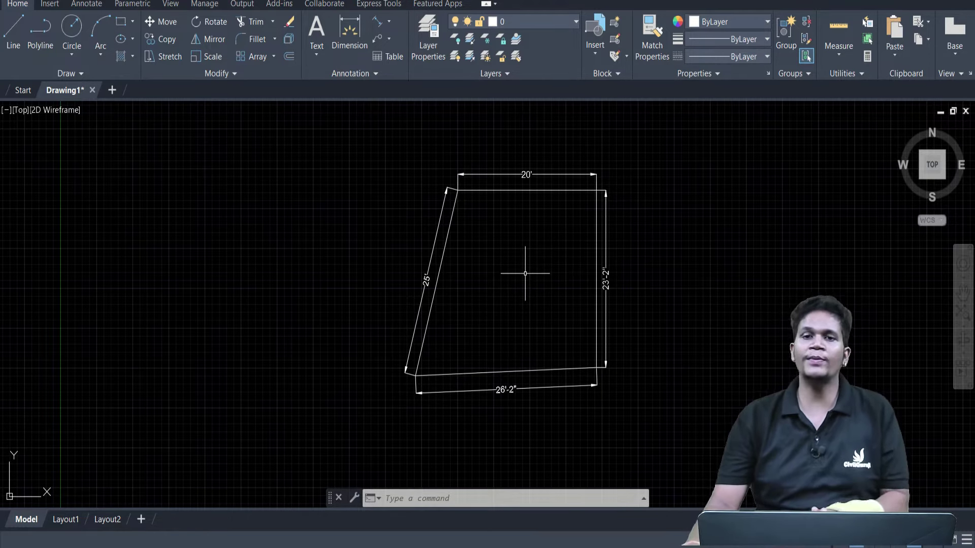
{"action": "middle_click_drag", "start_coordinate": [538, 305], "coordinate": [391, 311]}
{"action": "middle_click_drag", "start_coordinate": [411, 274], "coordinate": [469, 278]}
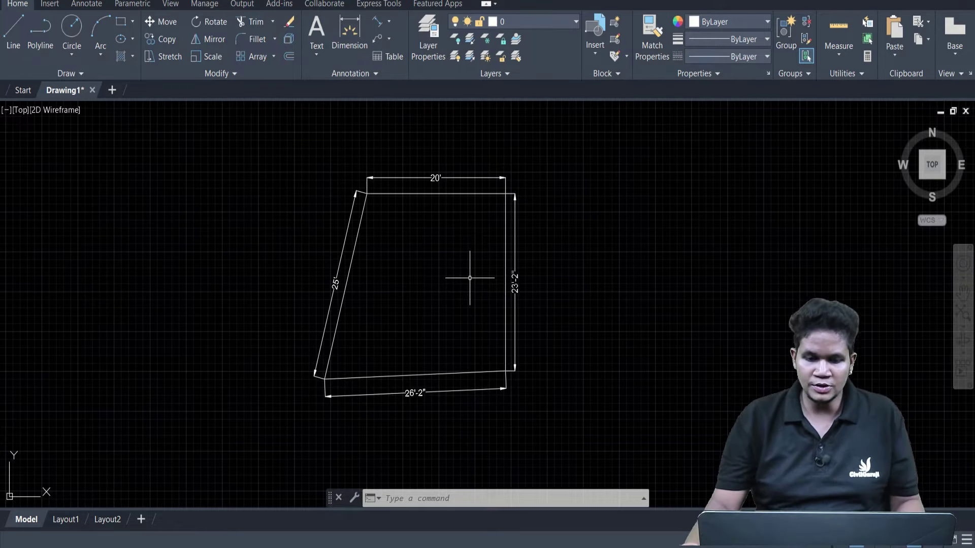
{"action": "middle_click_drag", "start_coordinate": [426, 243], "coordinate": [452, 242]}
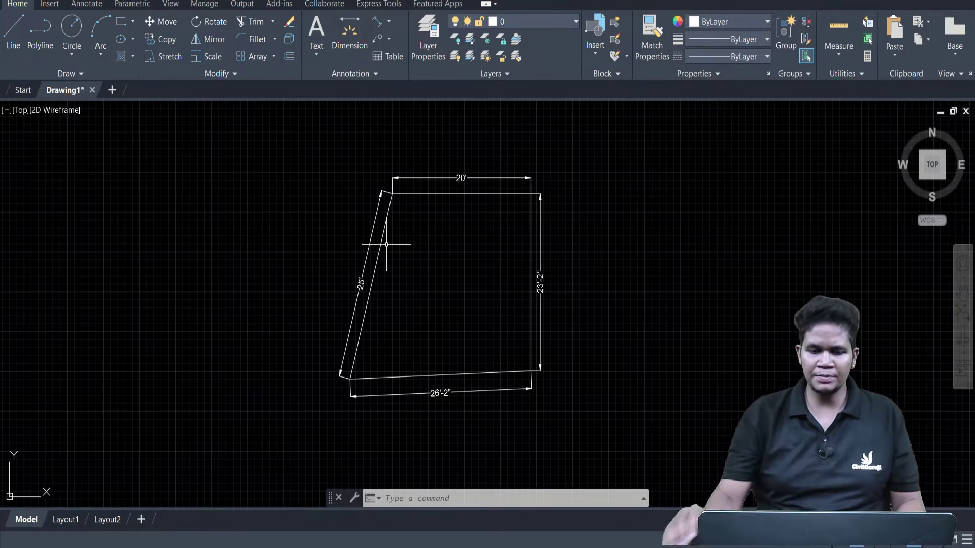
{"action": "scroll", "coordinate": [370, 309], "scroll_direction": "up", "scroll_amount": 2}
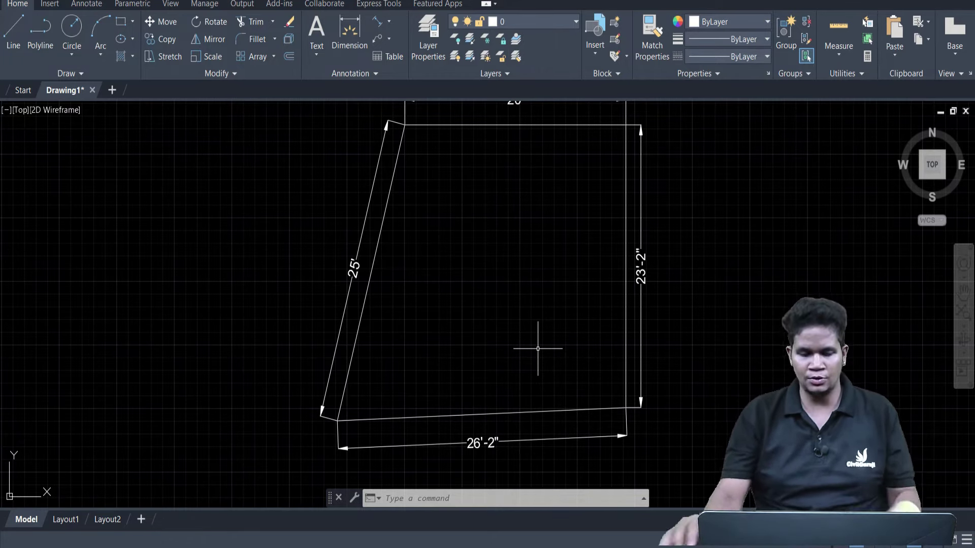
{"action": "scroll", "coordinate": [538, 348], "scroll_direction": "down", "scroll_amount": 2}
{"action": "middle_click_drag", "start_coordinate": [537, 345], "coordinate": [490, 342]}
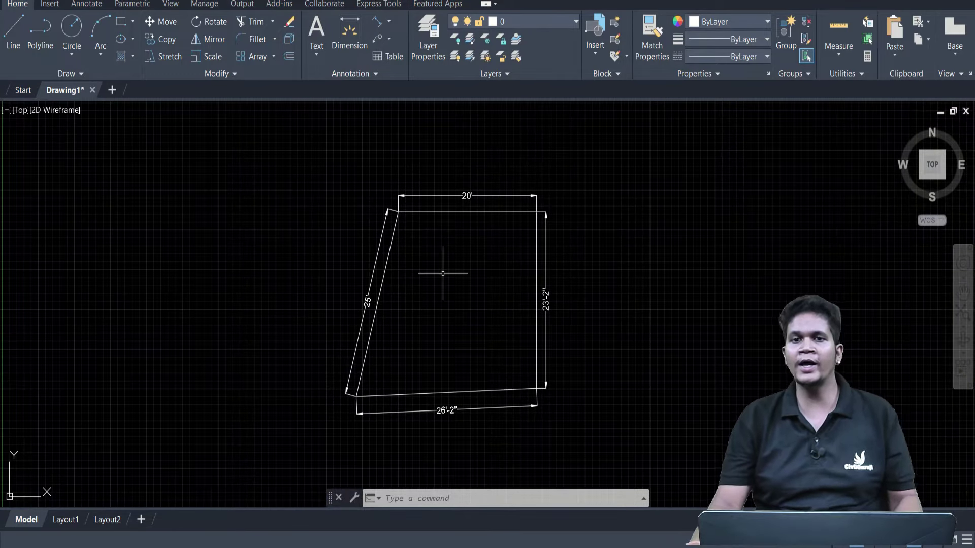
{"action": "middle_click_drag", "start_coordinate": [516, 290], "coordinate": [425, 305]}
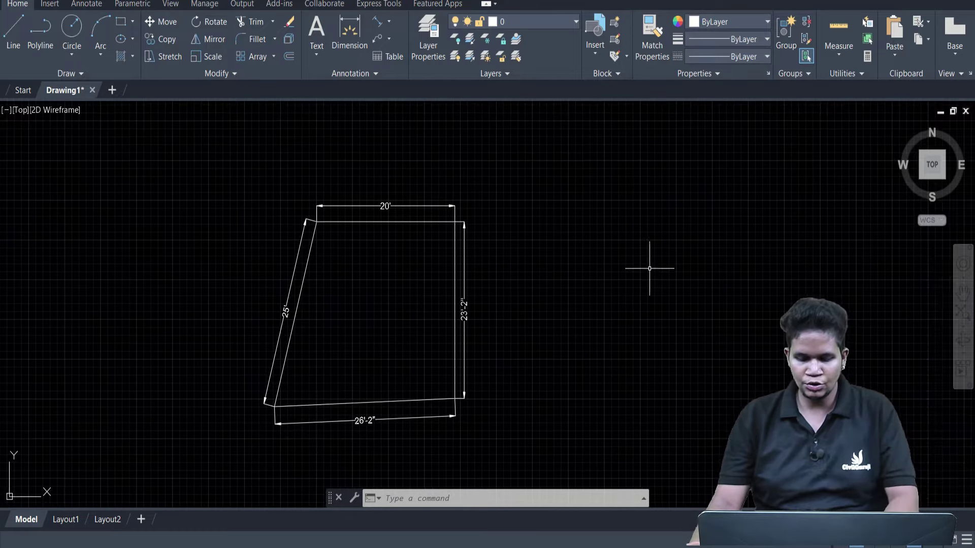
With ortho on, draw a 20' horizontal line leftward from a point in the empty area east of the dimensioned plot.
{"action": "type", "text": "l"}
{"action": "key", "text": "Return"}
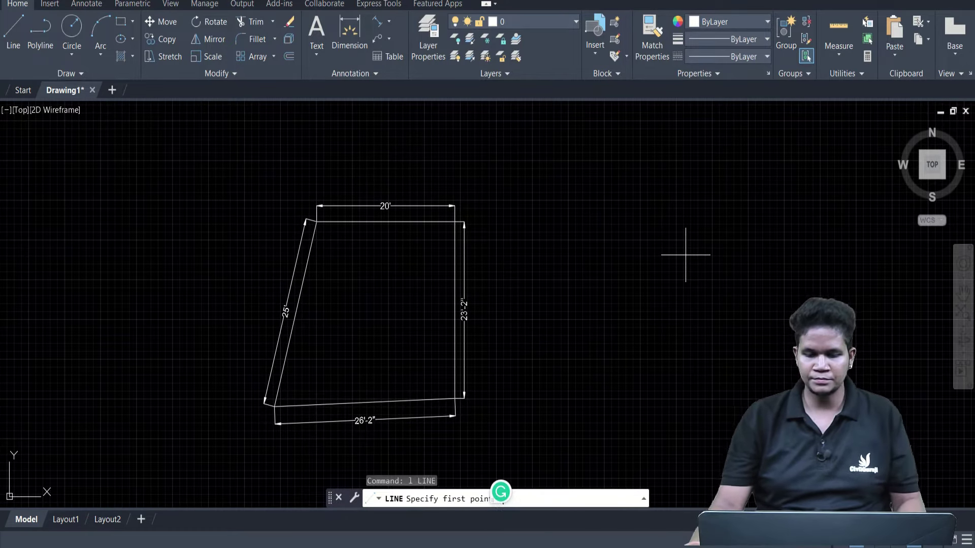
{"action": "middle_click_drag", "start_coordinate": [810, 211], "coordinate": [641, 231]}
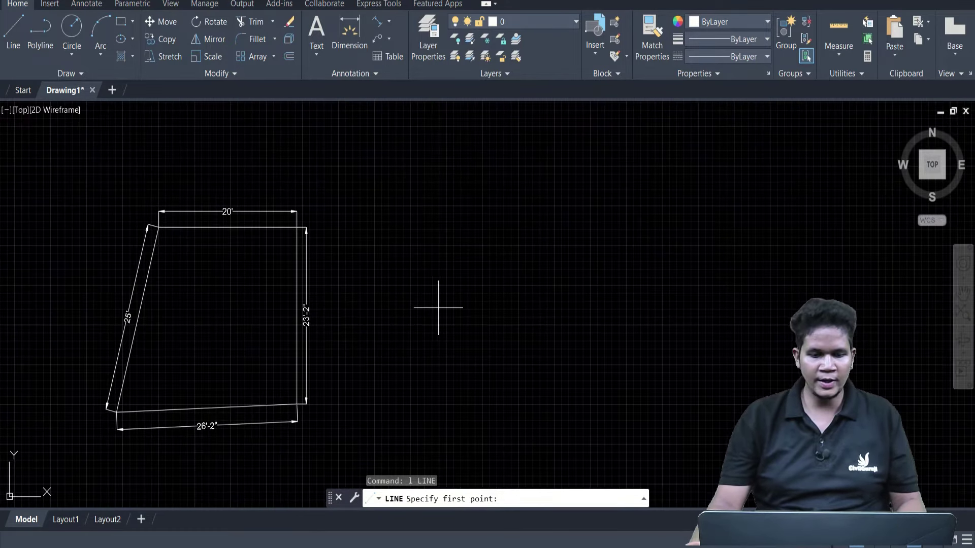
{"action": "left_click", "coordinate": [661, 224]}
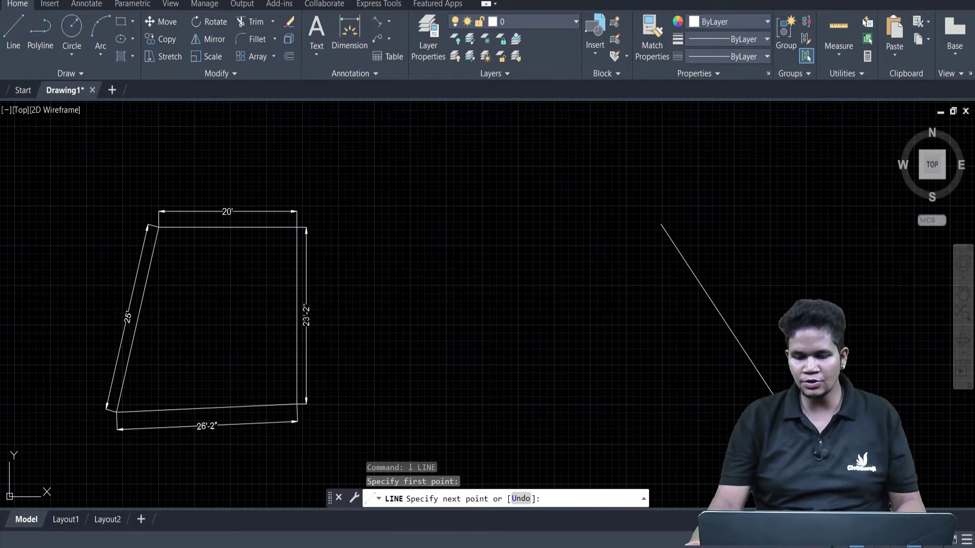
{"action": "key", "text": "F8"}
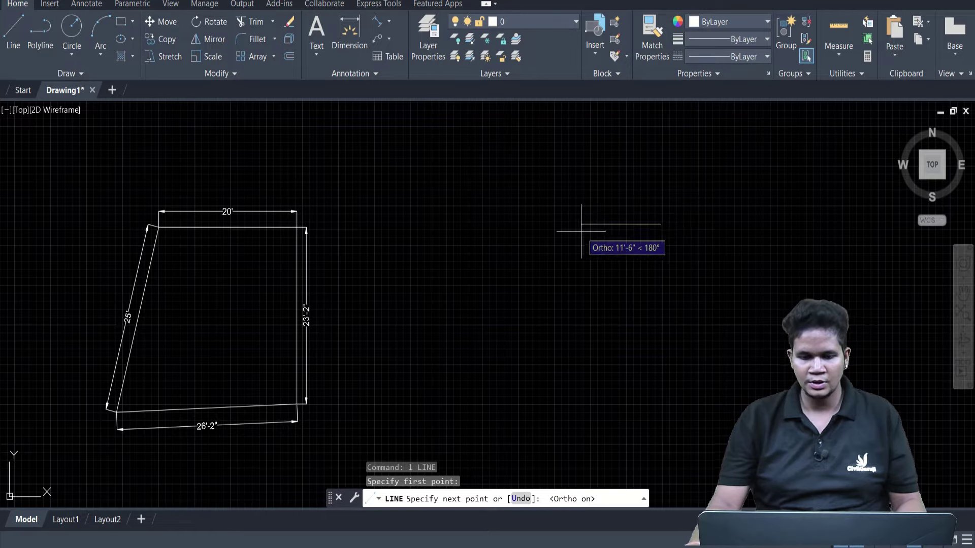
{"action": "type", "text": "20'"}
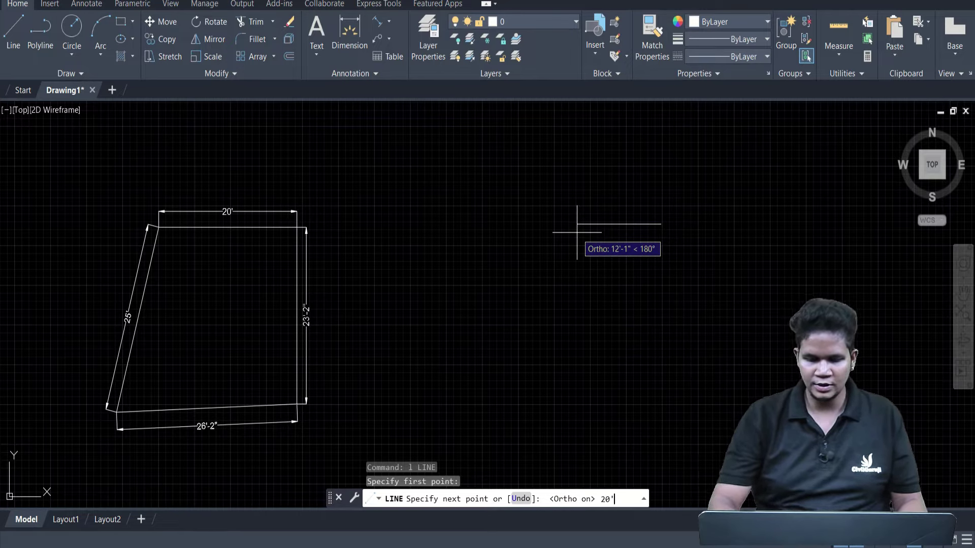
{"action": "key", "text": "Return"}
{"action": "key", "text": "Escape"}
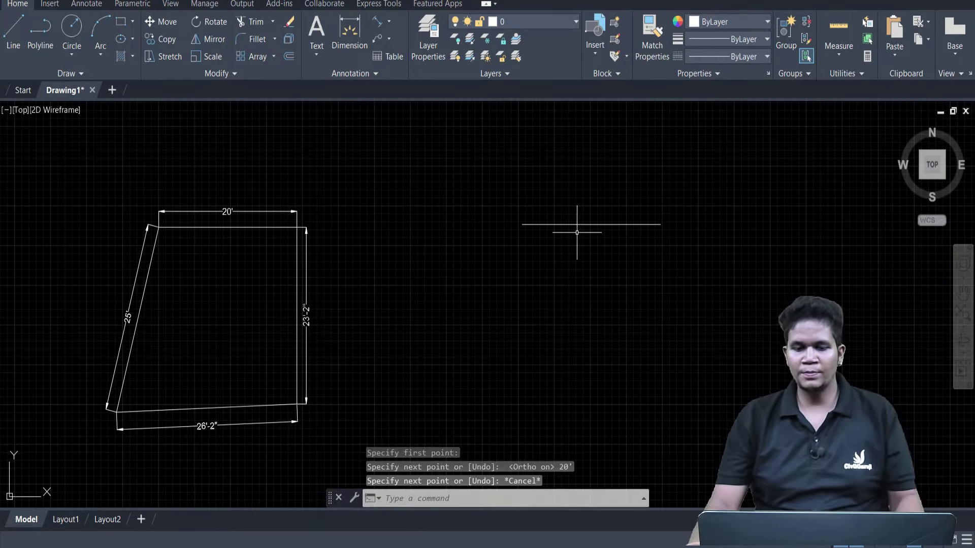
Examine the reference plot's sides and corners against the separate horizontal line that starts the copy.
{"action": "middle_click_drag", "start_coordinate": [563, 282], "coordinate": [589, 280]}
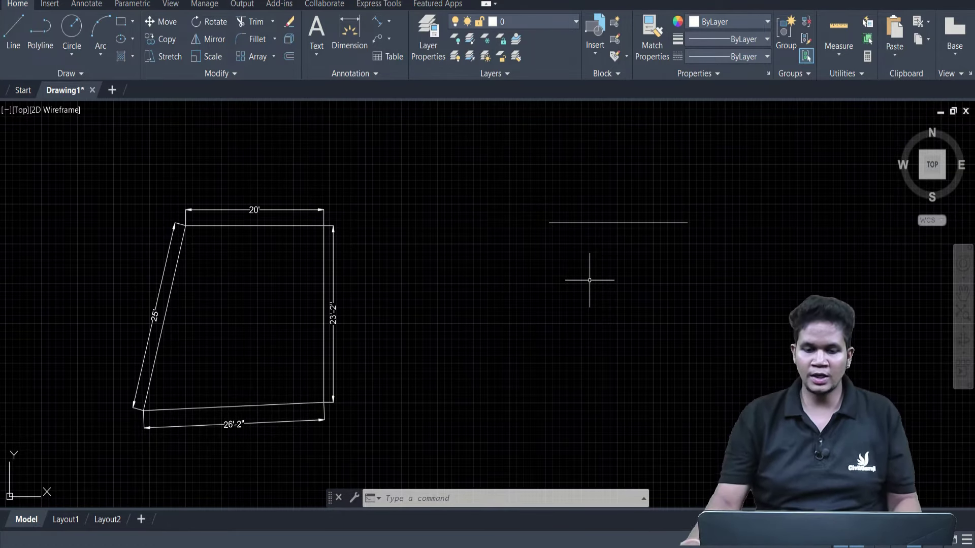
{"action": "middle_click_drag", "start_coordinate": [577, 290], "coordinate": [593, 284]}
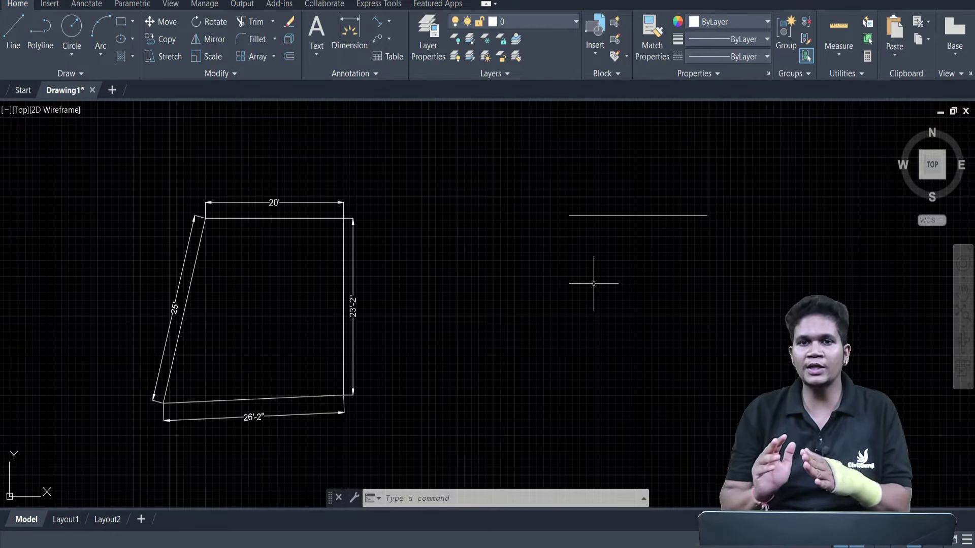
{"action": "middle_click_drag", "start_coordinate": [594, 284], "coordinate": [657, 257]}
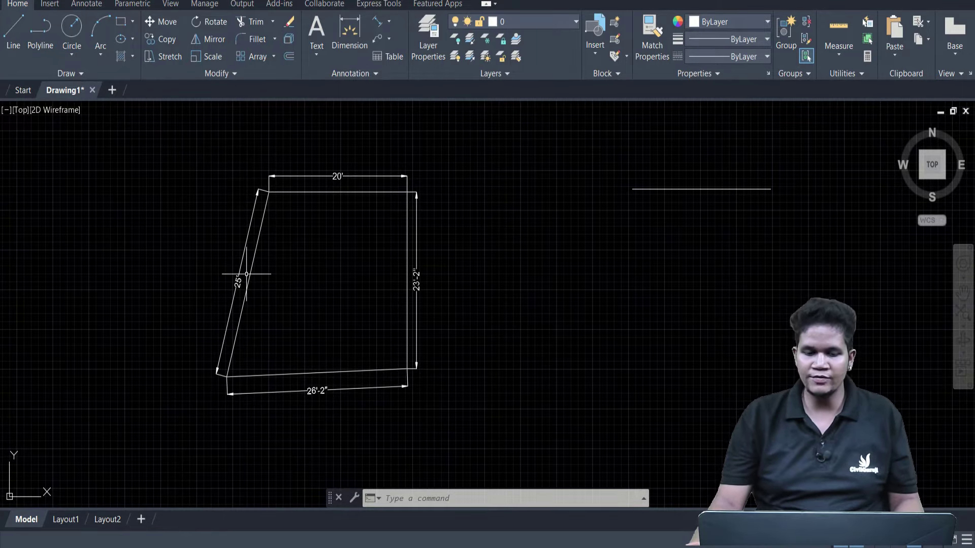
{"action": "scroll", "coordinate": [411, 303], "scroll_direction": "up", "scroll_amount": 2}
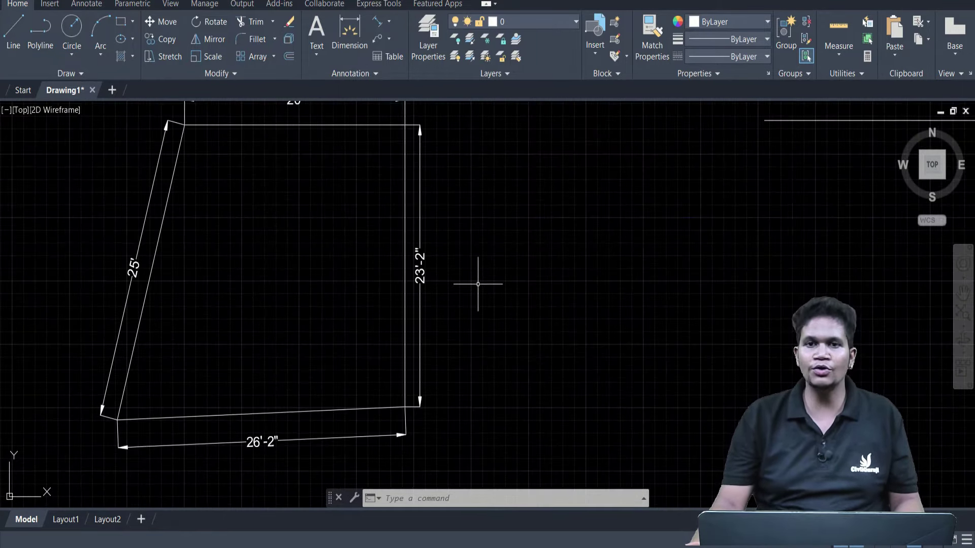
{"action": "scroll", "coordinate": [478, 283], "scroll_direction": "down", "scroll_amount": 2}
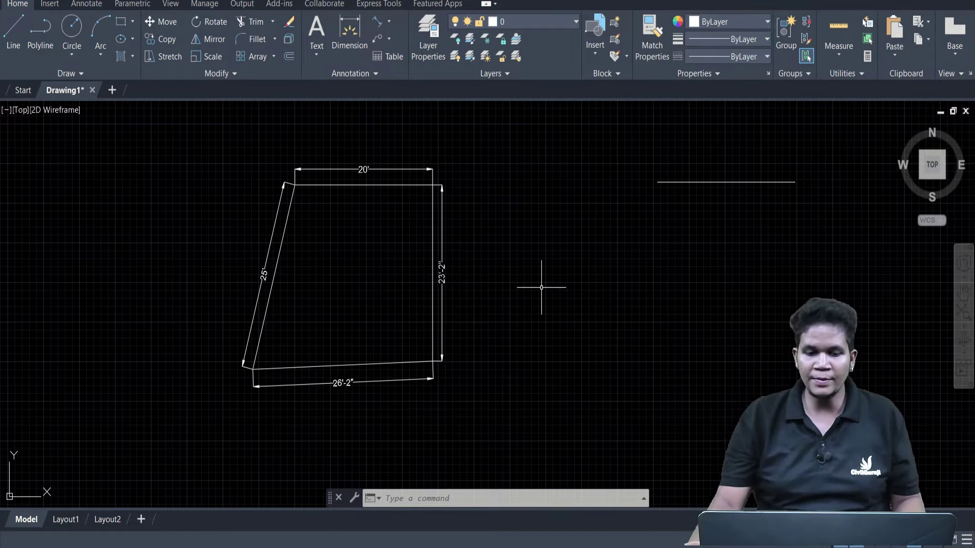
{"action": "middle_click_drag", "start_coordinate": [542, 282], "coordinate": [501, 278]}
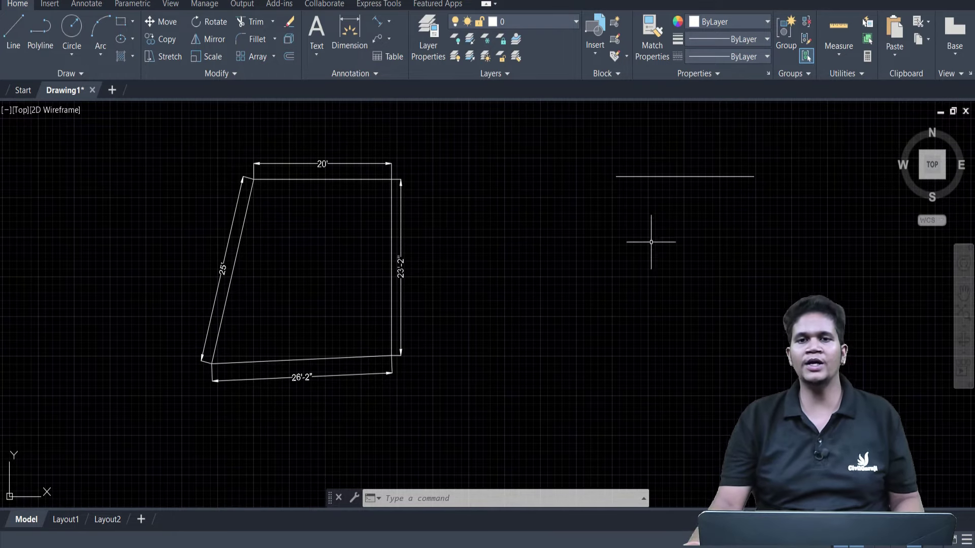
{"action": "left_click", "coordinate": [387, 203]}
{"action": "left_click", "coordinate": [355, 174]}
{"action": "key", "text": "Escape"}
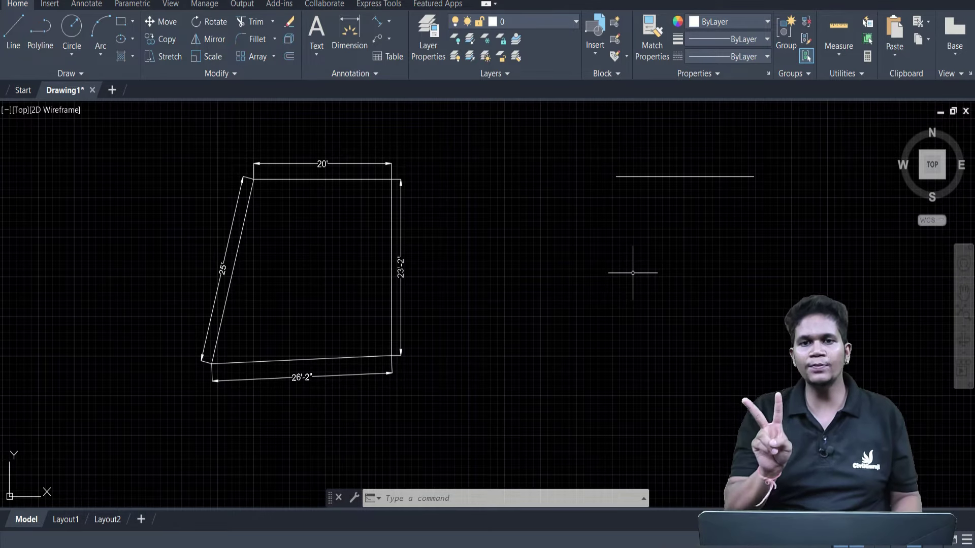
{"action": "left_click", "coordinate": [662, 203]}
{"action": "left_click", "coordinate": [624, 130]}
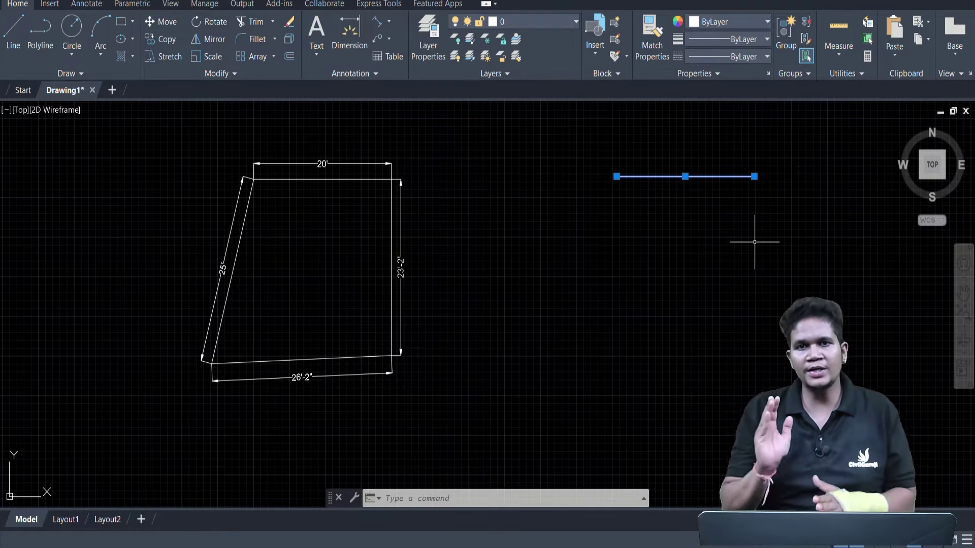
{"action": "key", "text": "Escape"}
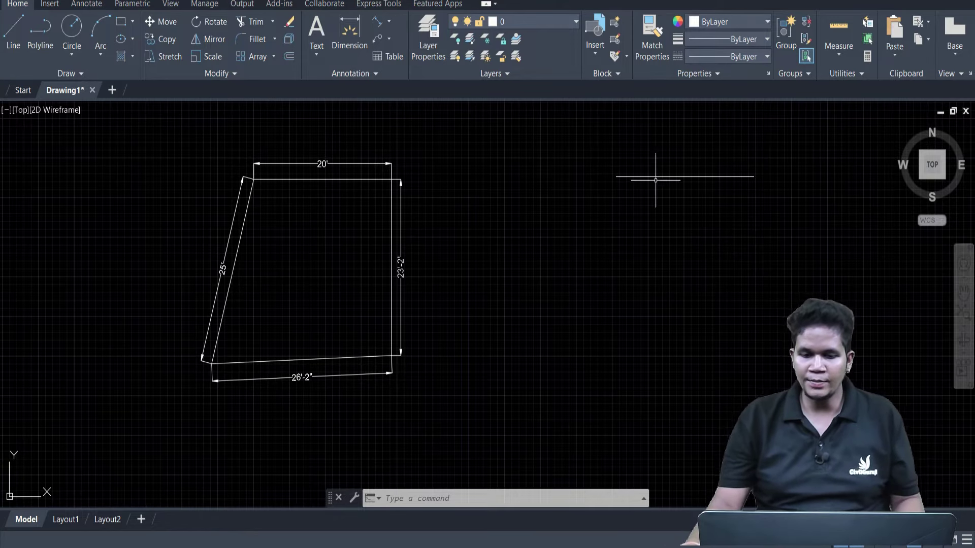
{"action": "middle_click_drag", "start_coordinate": [652, 174], "coordinate": [606, 196]}
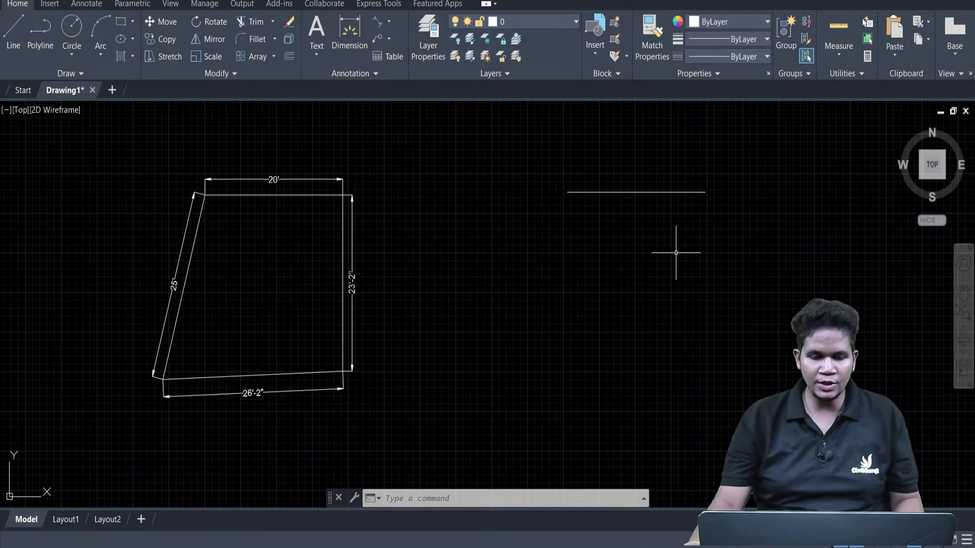
Add an aligned dimension along the plot's diagonal from the upper-right corner to the lower-left corner.
{"action": "middle_click_drag", "start_coordinate": [259, 326], "coordinate": [419, 318]}
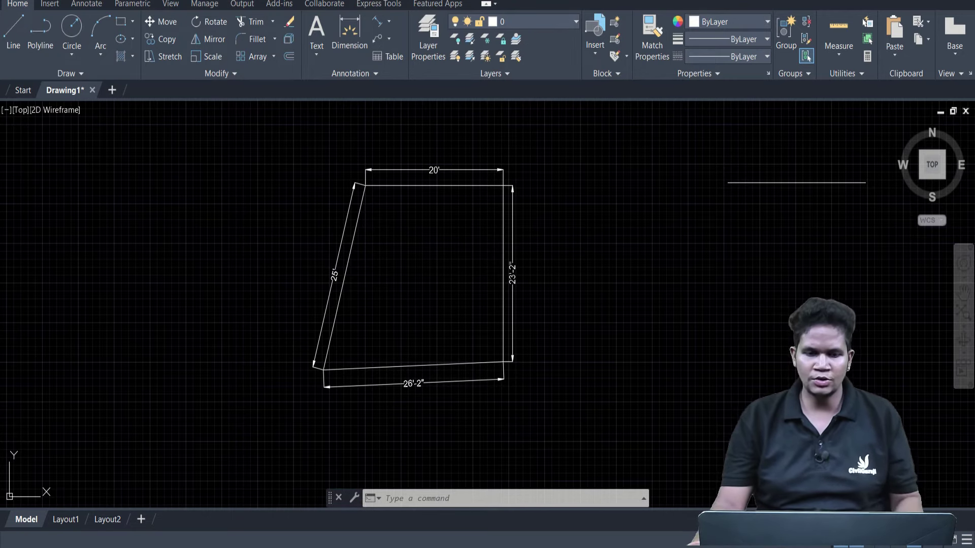
{"action": "left_click", "coordinate": [377, 22]}
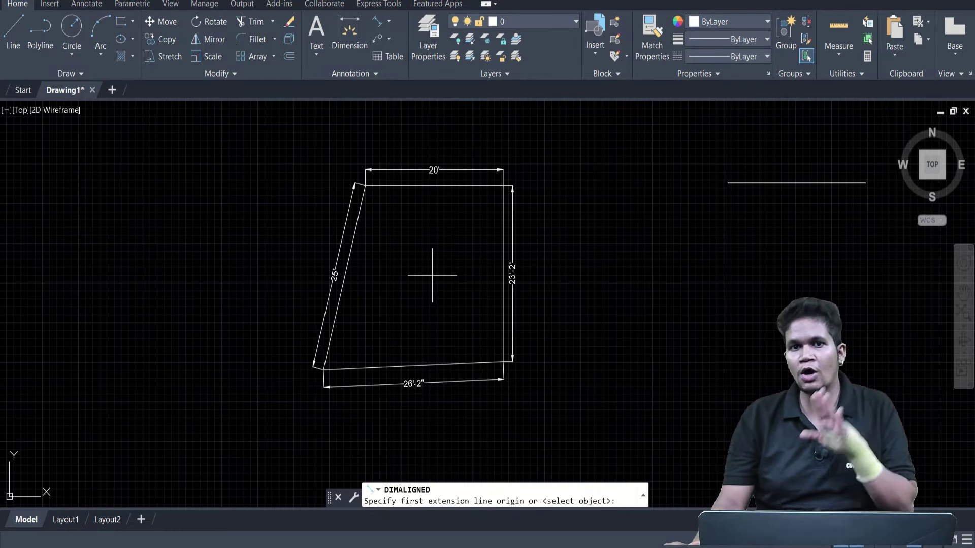
{"action": "scroll", "coordinate": [434, 270], "scroll_direction": "up", "scroll_amount": 2}
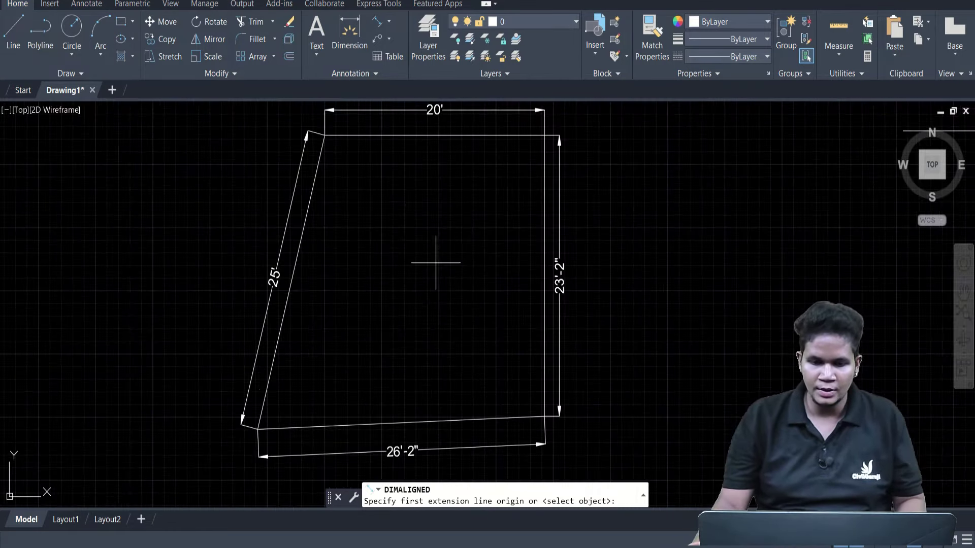
{"action": "left_click", "coordinate": [560, 135]}
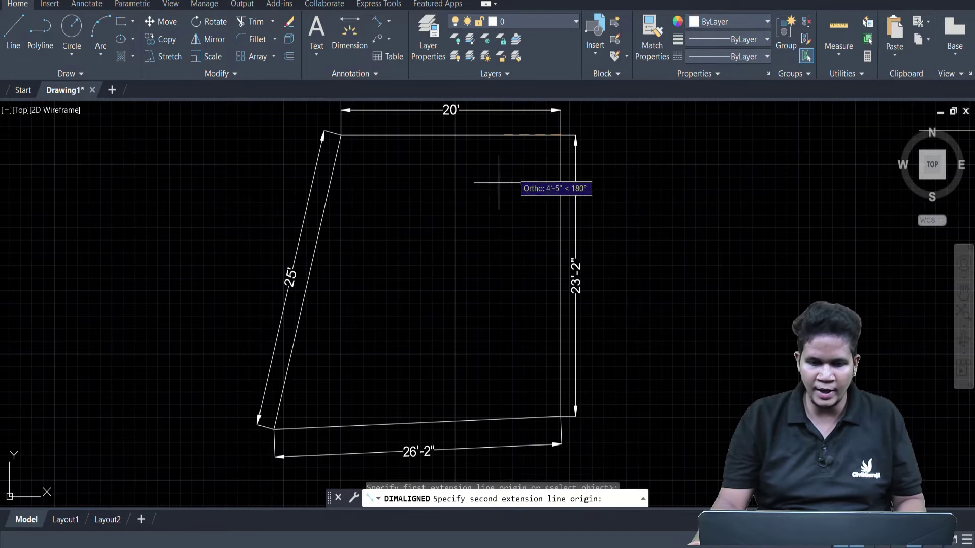
{"action": "left_click", "coordinate": [283, 428]}
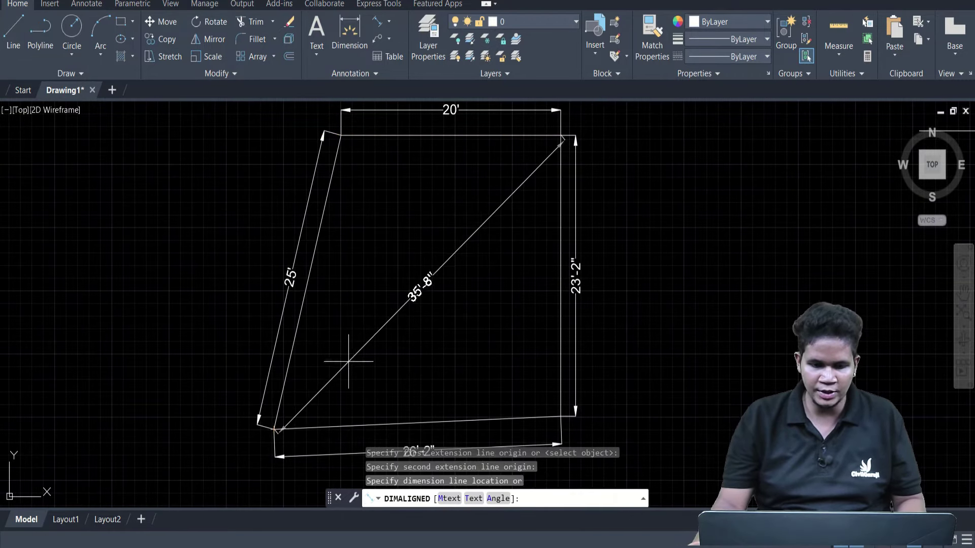
{"action": "left_click", "coordinate": [348, 359]}
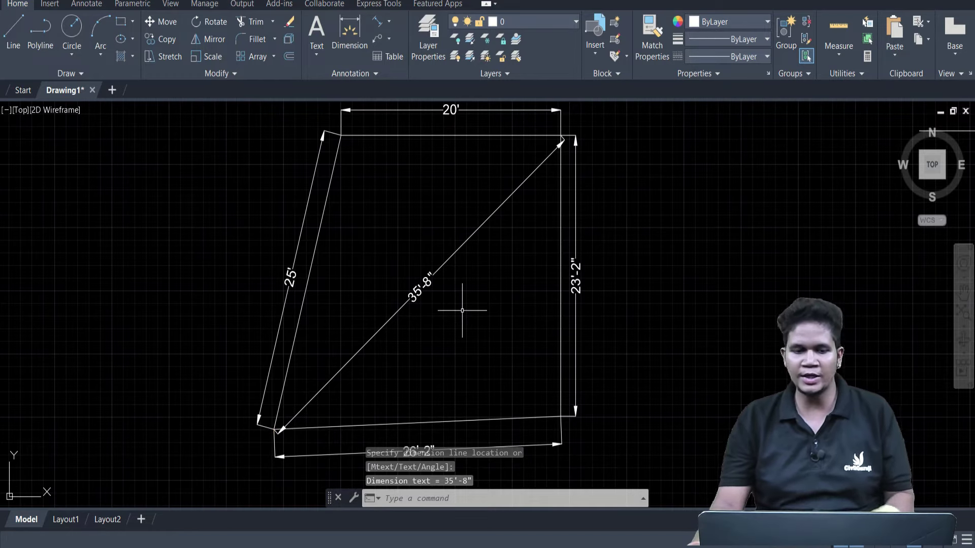
Add an aligned dimension along the plot's other diagonal, from the upper-left corner to the lower-right corner.
{"action": "left_click", "coordinate": [378, 24]}
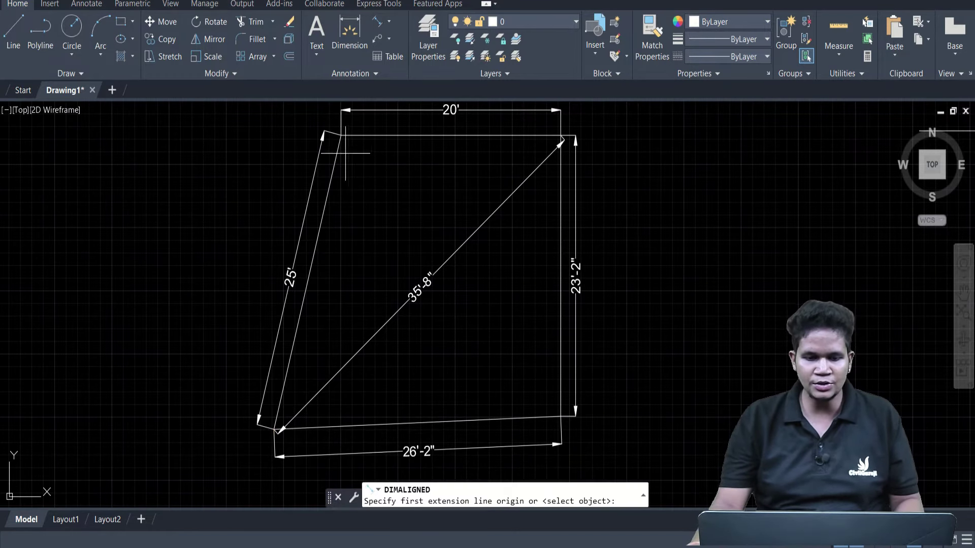
{"action": "left_click", "coordinate": [341, 135]}
{"action": "middle_click_drag", "start_coordinate": [510, 377], "coordinate": [475, 333]}
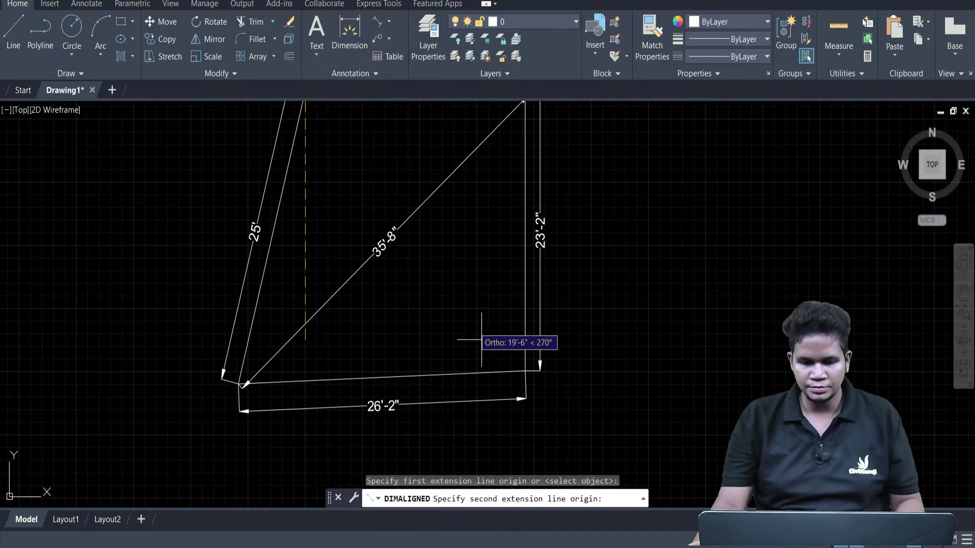
{"action": "left_click", "coordinate": [525, 370]}
{"action": "left_click", "coordinate": [497, 313]}
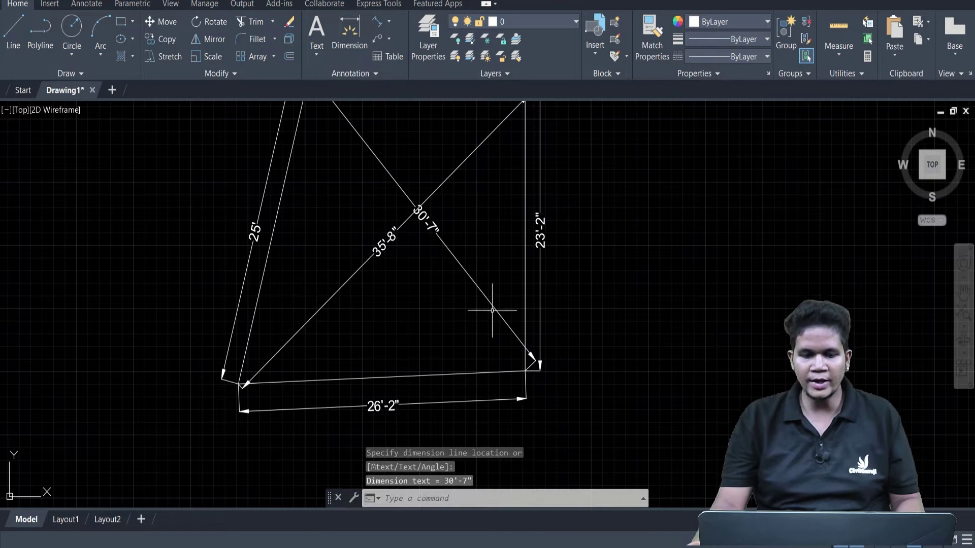
{"action": "scroll", "coordinate": [456, 258], "scroll_direction": "down", "scroll_amount": 4}
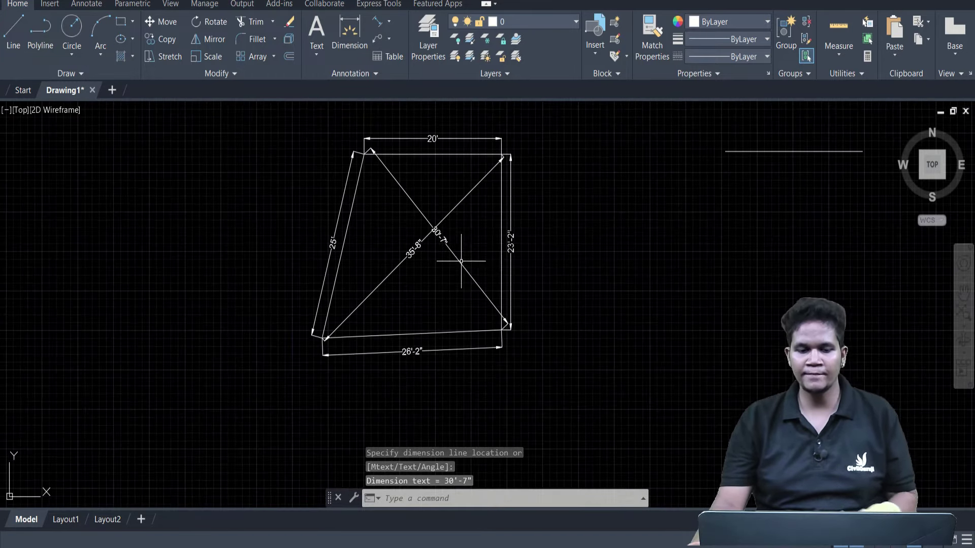
{"action": "middle_click_drag", "start_coordinate": [518, 272], "coordinate": [401, 307]}
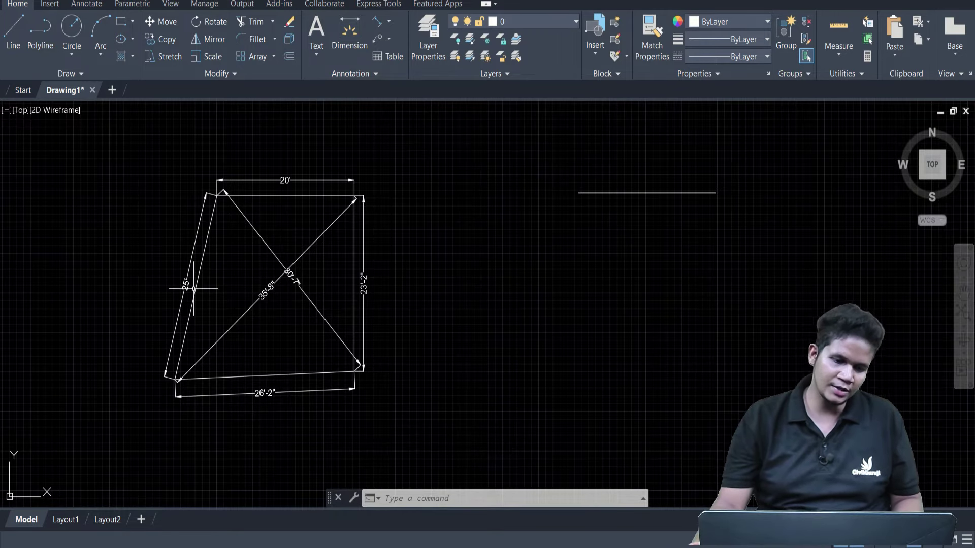
{"action": "scroll", "coordinate": [183, 284], "scroll_direction": "up", "scroll_amount": 5}
{"action": "scroll", "coordinate": [184, 287], "scroll_direction": "down", "scroll_amount": 3}
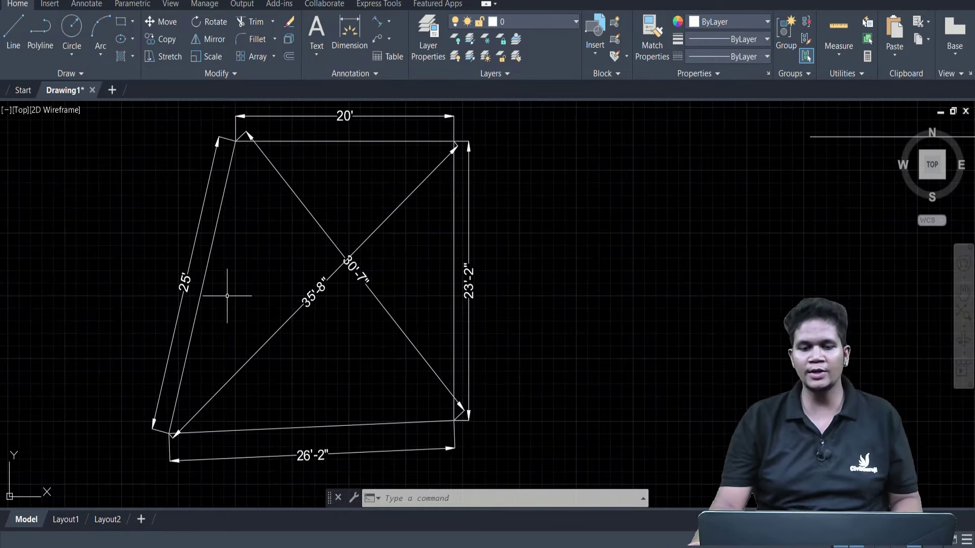
Draw a circle with a 25' radius centred on the left end of the separate 20' line.
{"action": "scroll", "coordinate": [226, 282], "scroll_direction": "down", "scroll_amount": 2}
{"action": "middle_click_drag", "start_coordinate": [538, 333], "coordinate": [515, 336]}
{"action": "type", "text": "c"}
{"action": "key", "text": "Return"}
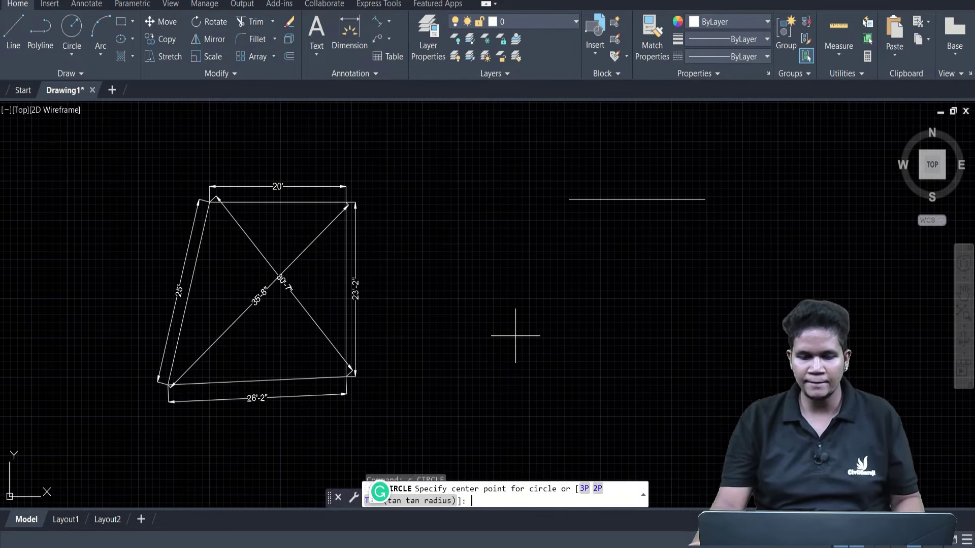
{"action": "left_click", "coordinate": [568, 199]}
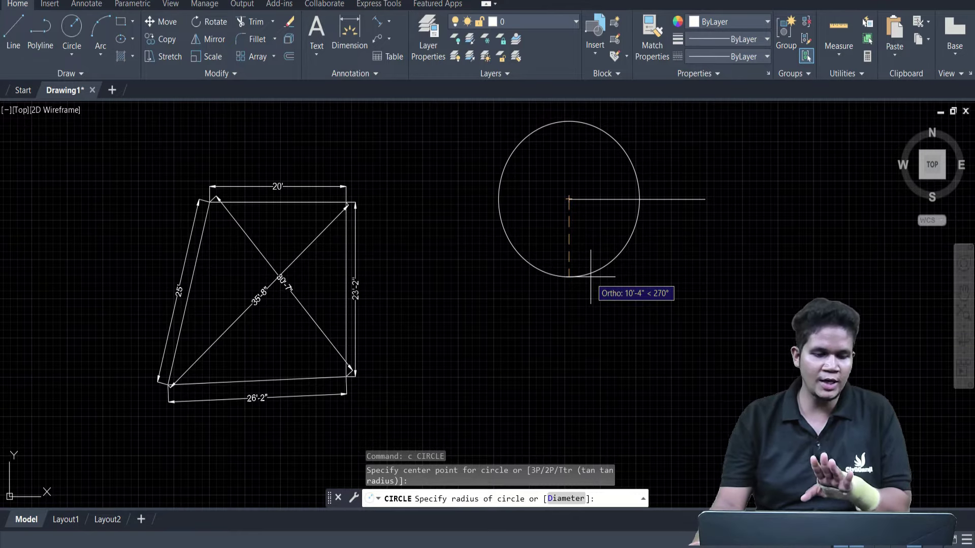
{"action": "scroll", "coordinate": [138, 305], "scroll_direction": "up", "scroll_amount": 3}
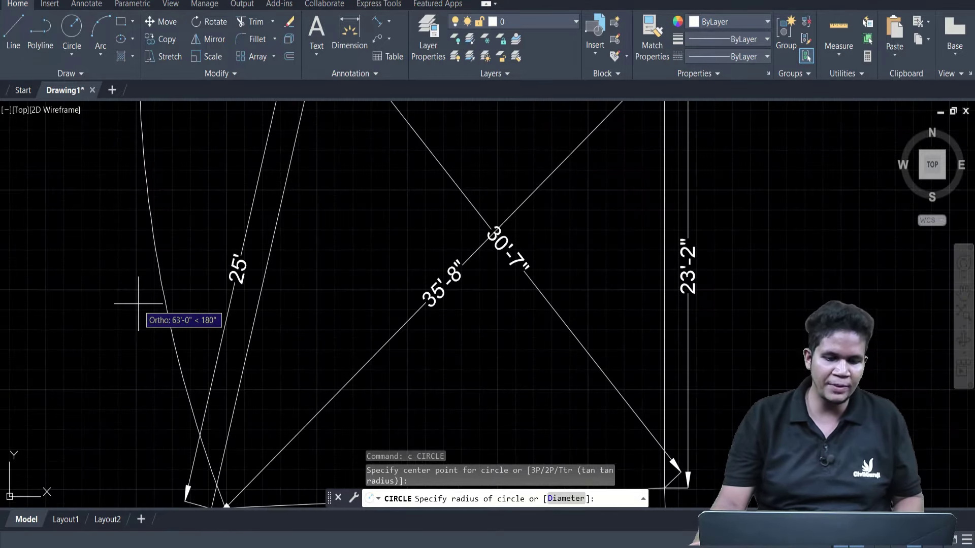
{"action": "scroll", "coordinate": [138, 304], "scroll_direction": "down", "scroll_amount": 5}
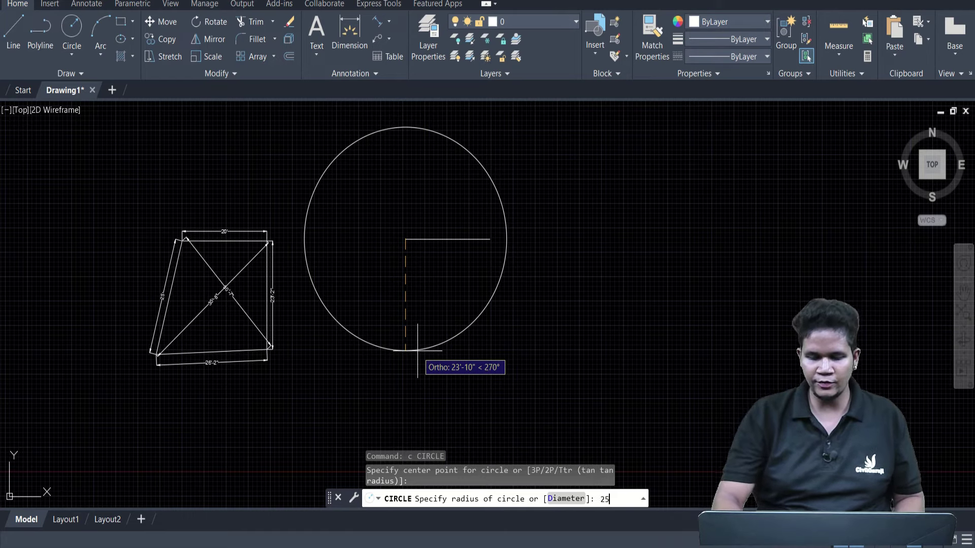
{"action": "key", "text": "Return"}
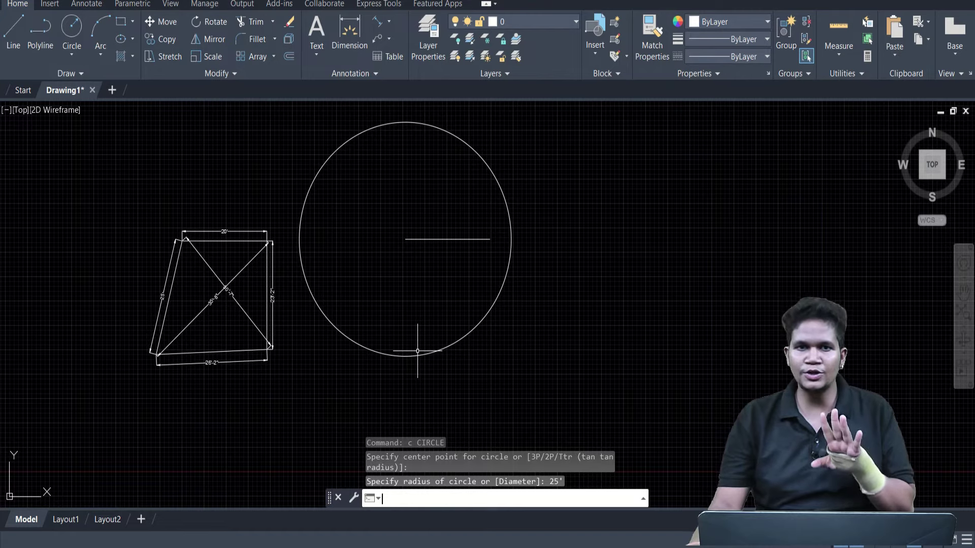
Examine the reference plot's top side, left side and the diagonal joining their free ends as one triangle.
{"action": "middle_click_drag", "start_coordinate": [411, 341], "coordinate": [443, 345]}
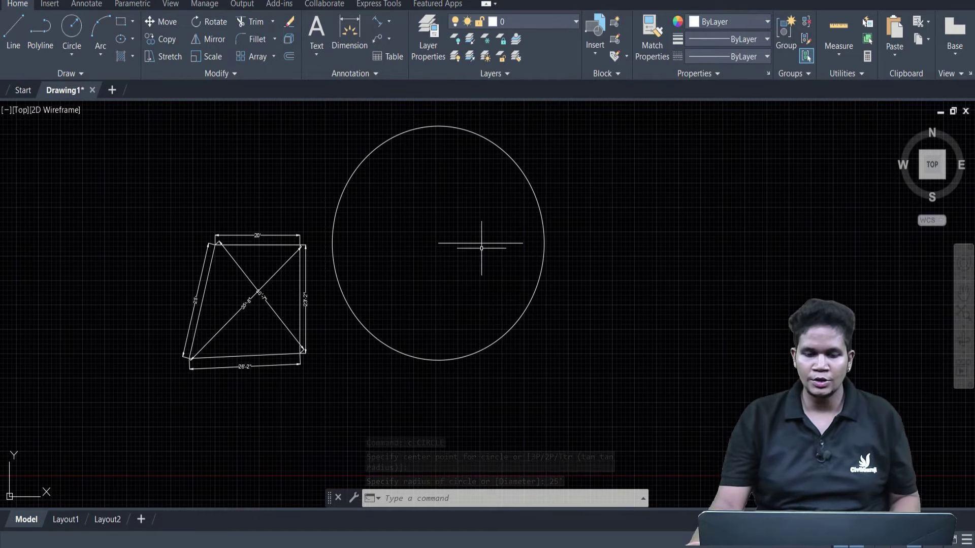
{"action": "scroll", "coordinate": [474, 243], "scroll_direction": "up", "scroll_amount": 2}
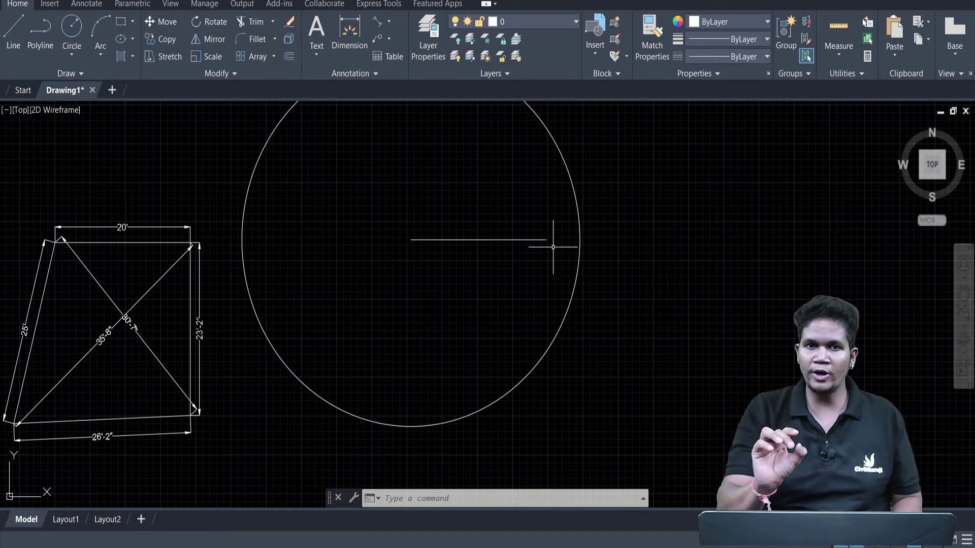
{"action": "middle_click_drag", "start_coordinate": [505, 279], "coordinate": [659, 264]}
{"action": "left_click", "coordinate": [304, 237]}
{"action": "left_click", "coordinate": [293, 220]}
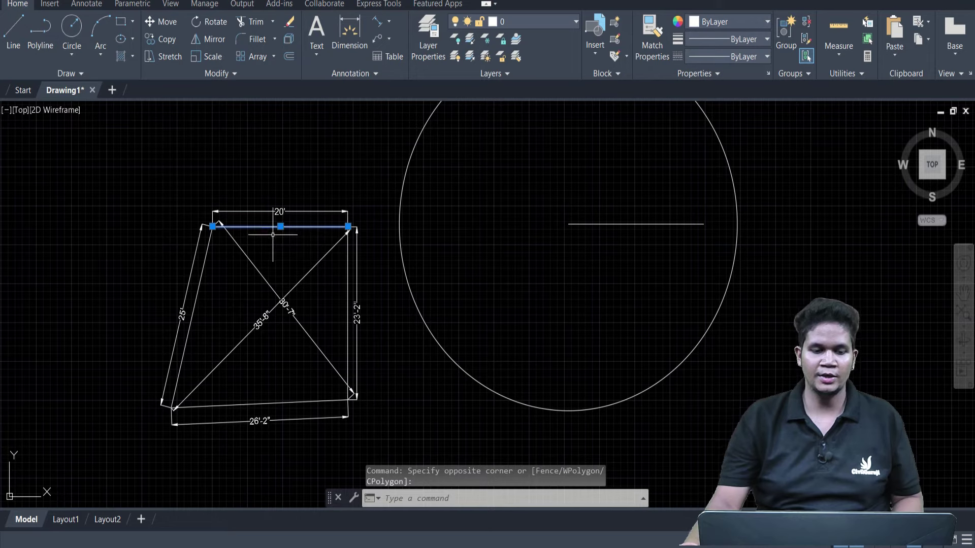
{"action": "left_click", "coordinate": [207, 288]}
{"action": "left_click", "coordinate": [178, 268]}
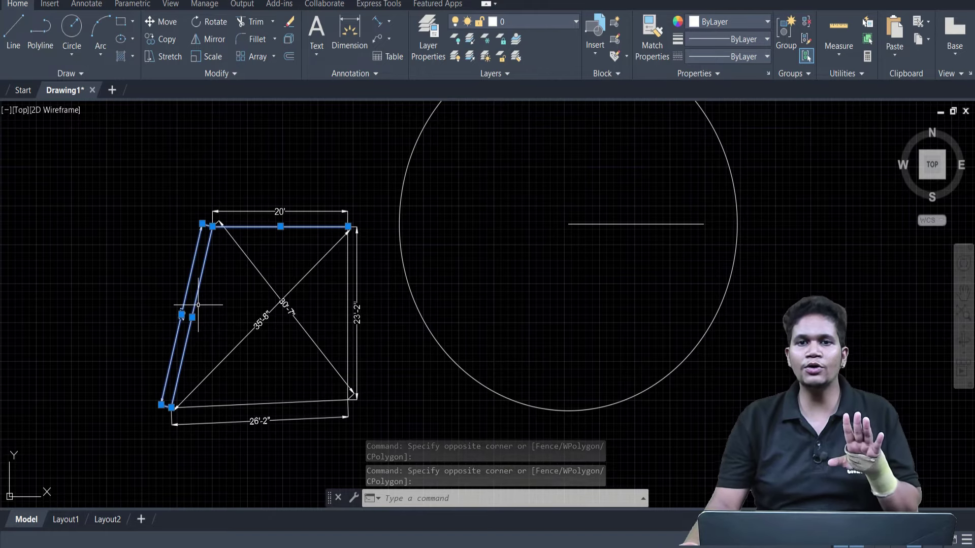
{"action": "left_click", "coordinate": [240, 384]}
{"action": "key", "text": "Escape"}
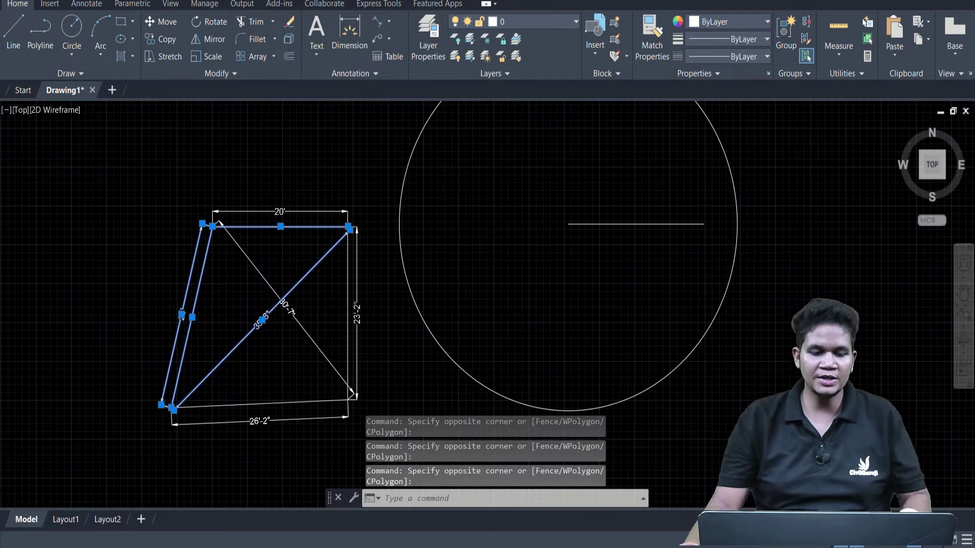
{"action": "scroll", "coordinate": [248, 335], "scroll_direction": "up", "scroll_amount": 3}
{"action": "key", "text": "Escape"}
{"action": "scroll", "coordinate": [270, 293], "scroll_direction": "down", "scroll_amount": 5}
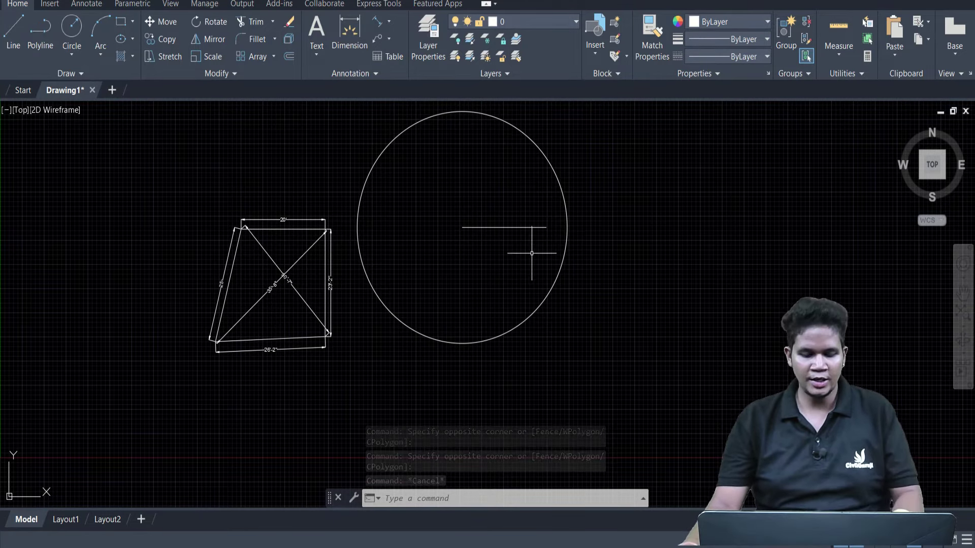
Draw a circle with a 35'8" radius centred on the right end of the separate 20' line.
{"action": "type", "text": "c"}
{"action": "key", "text": "Return"}
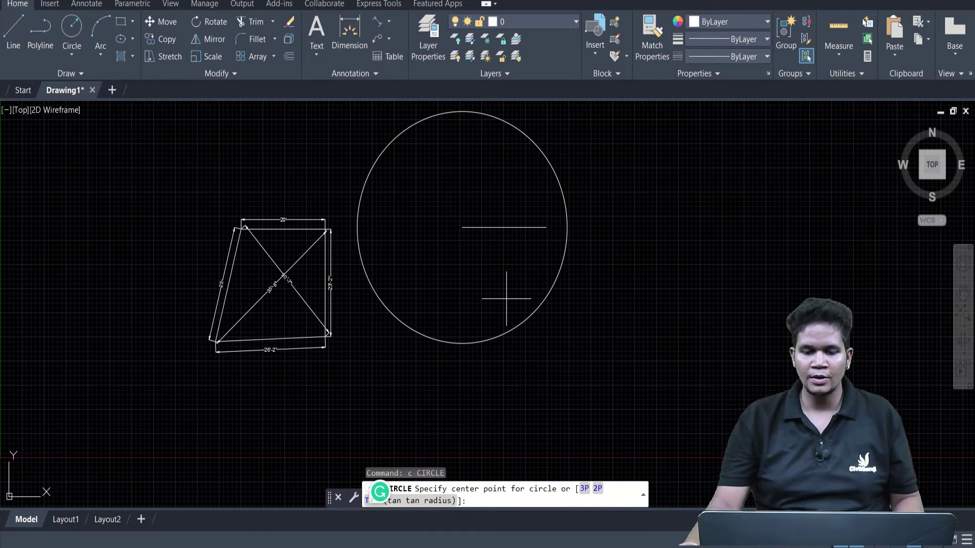
{"action": "left_click", "coordinate": [546, 227]}
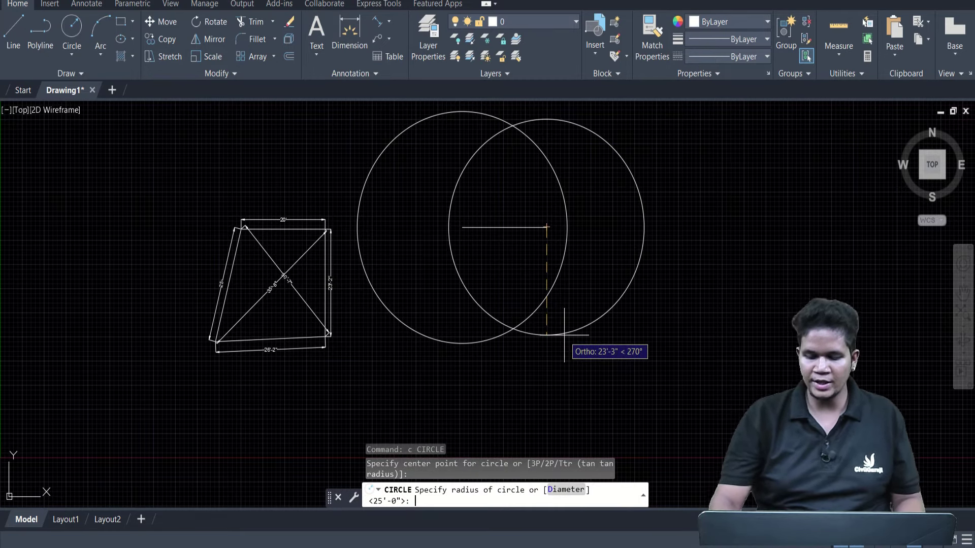
{"action": "type", "text": "35'8"}
{"action": "key", "text": "Return"}
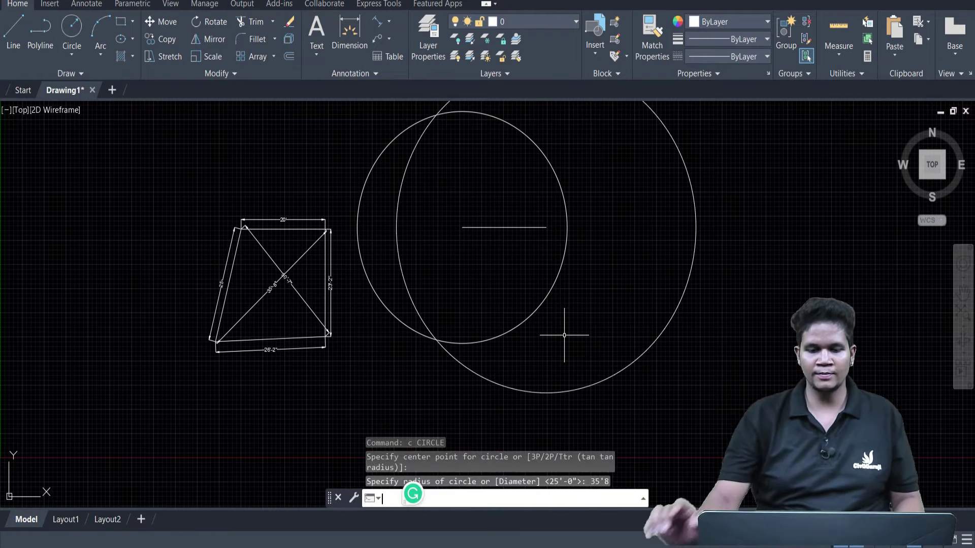
{"action": "middle_click_drag", "start_coordinate": [523, 284], "coordinate": [573, 324]}
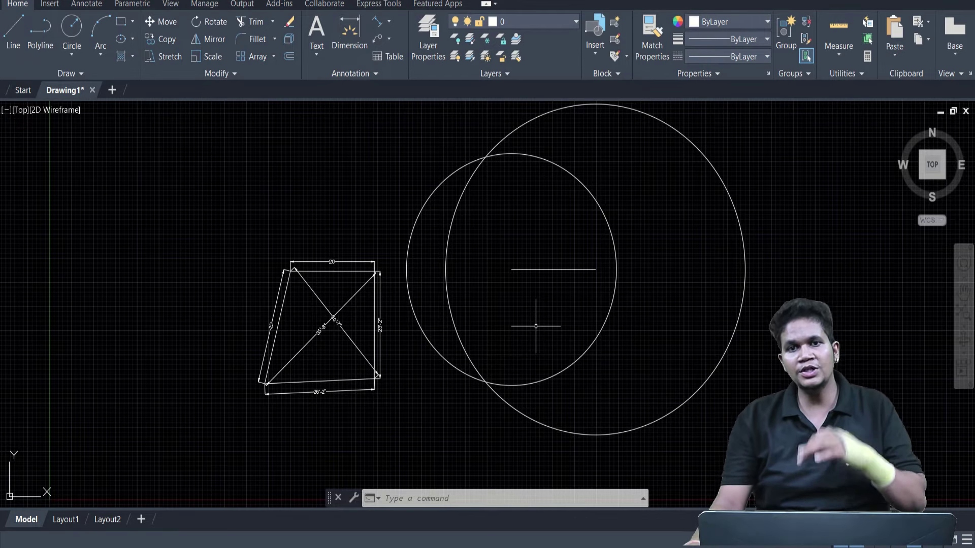
Draw a line from the 20' line's left end to the lower intersection of the two circles, and delete both circles.
{"action": "type", "text": "line"}
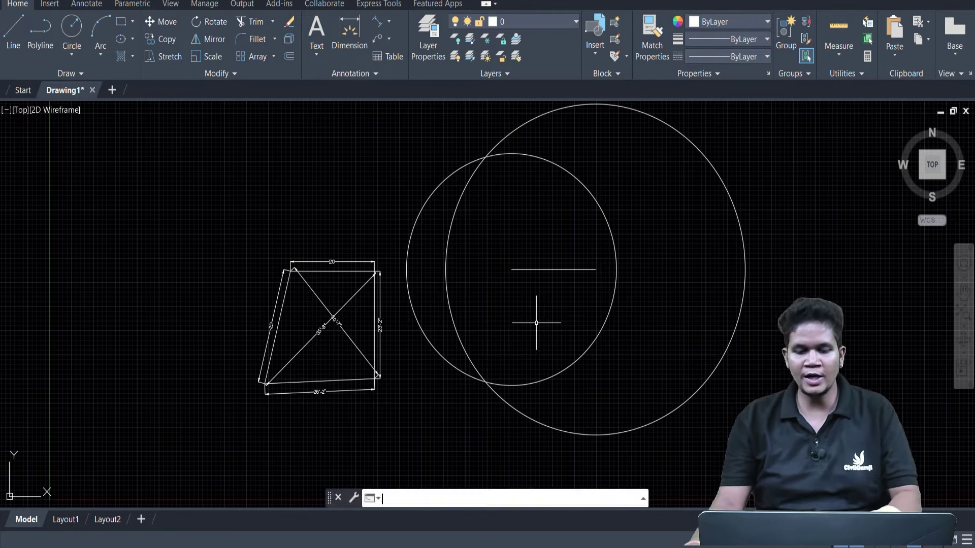
{"action": "key", "text": "Return"}
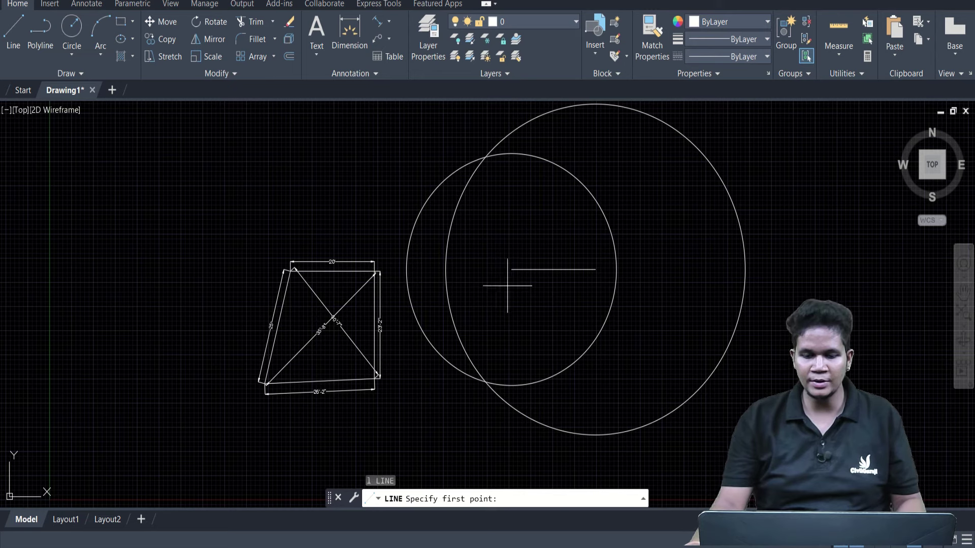
{"action": "left_click", "coordinate": [511, 269]}
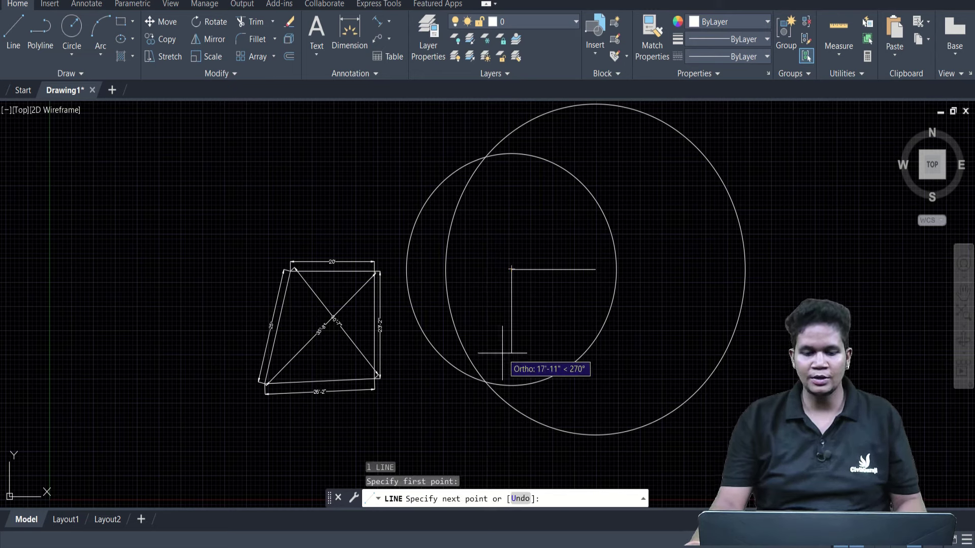
{"action": "left_click", "coordinate": [486, 382]}
{"action": "key", "text": "Delete"}
Check the new left side's length with an aligned dimension between its endpoints, and undo that dimension.
{"action": "type", "text": "dal"}
{"action": "key", "text": "Return"}
{"action": "left_click", "coordinate": [512, 269]}
{"action": "left_click", "coordinate": [486, 382]}
{"action": "left_click", "coordinate": [497, 326]}
{"action": "scroll", "coordinate": [496, 327], "scroll_direction": "up", "scroll_amount": 8}
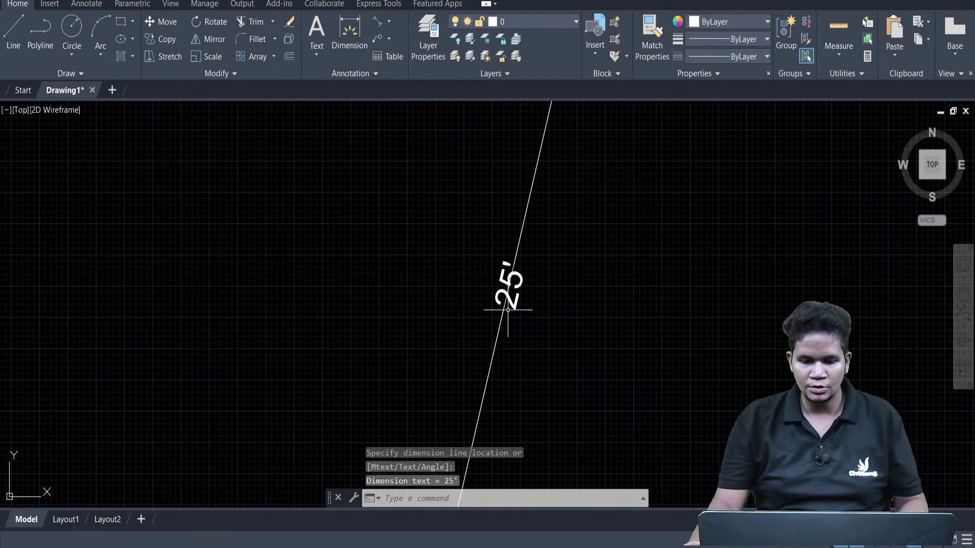
{"action": "scroll", "coordinate": [522, 297], "scroll_direction": "down", "scroll_amount": 3}
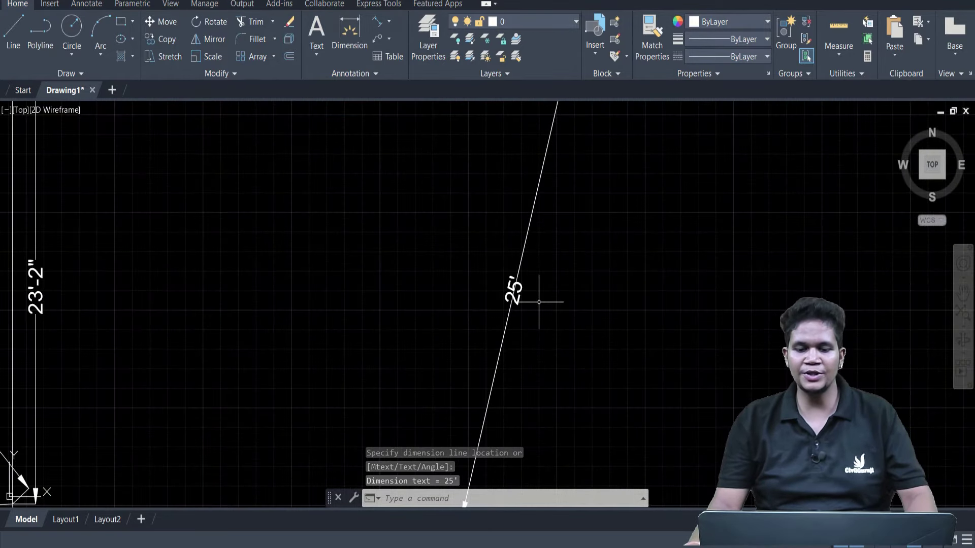
{"action": "key", "text": "Escape"}
{"action": "scroll", "coordinate": [534, 300], "scroll_direction": "down", "scroll_amount": 5}
{"action": "scroll", "coordinate": [539, 301], "scroll_direction": "down", "scroll_amount": 2}
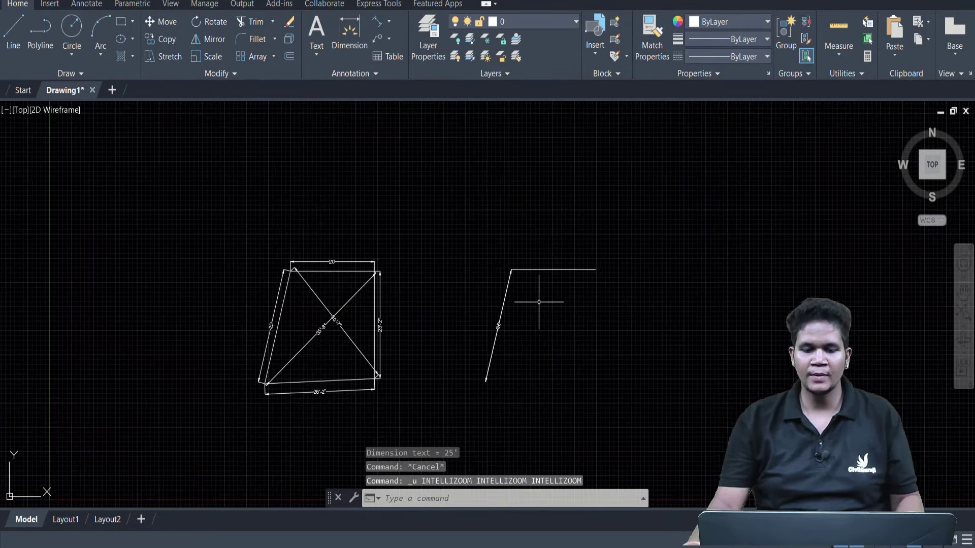
Draw a circle with a 26'2" radius centred on the lower end of the copy's left side.
{"action": "scroll", "coordinate": [599, 347], "scroll_direction": "up", "scroll_amount": 2}
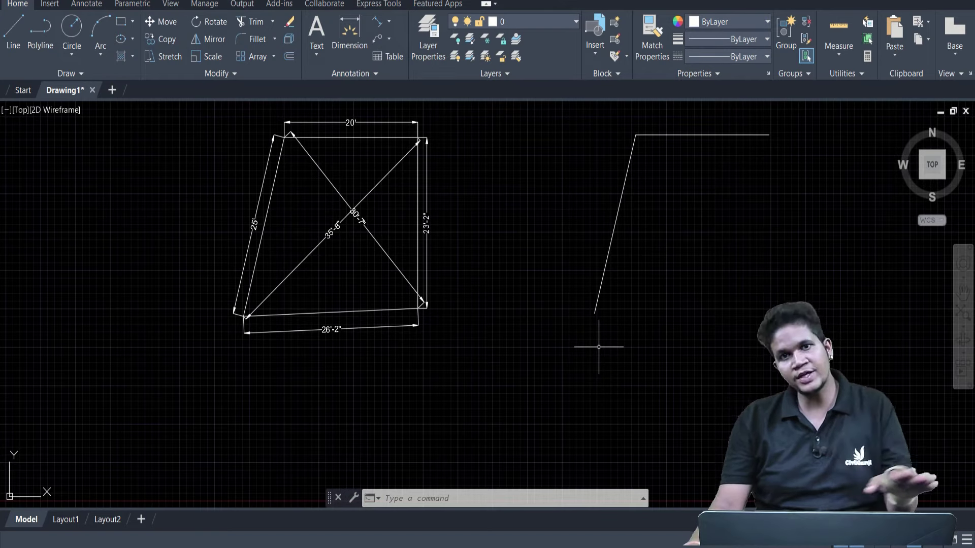
{"action": "scroll", "coordinate": [618, 326], "scroll_direction": "up", "scroll_amount": 2}
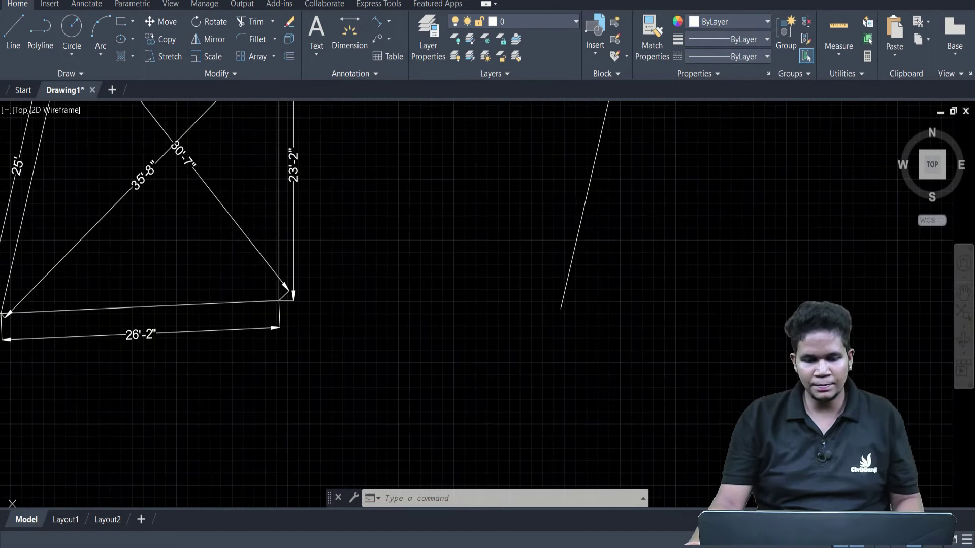
{"action": "type", "text": "c"}
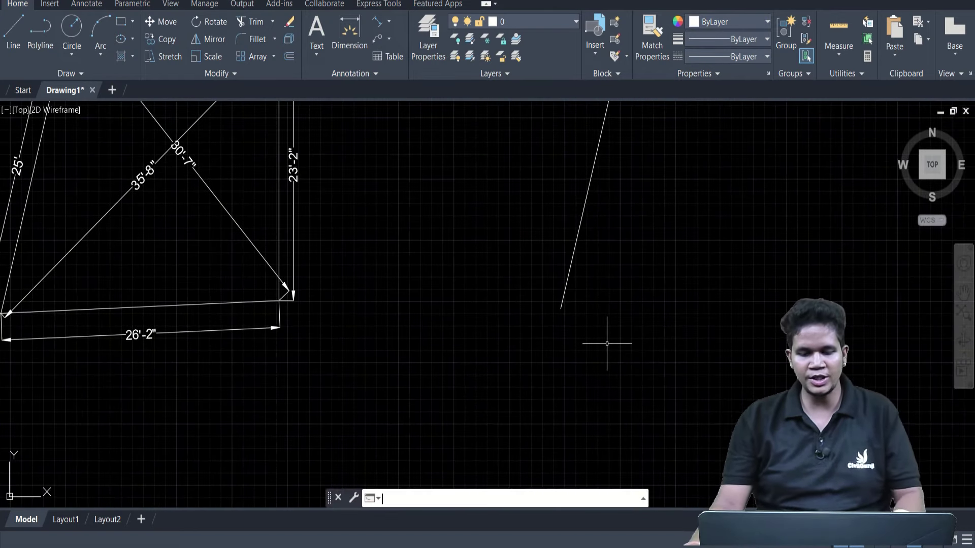
{"action": "key", "text": "Return"}
{"action": "left_click", "coordinate": [561, 308]}
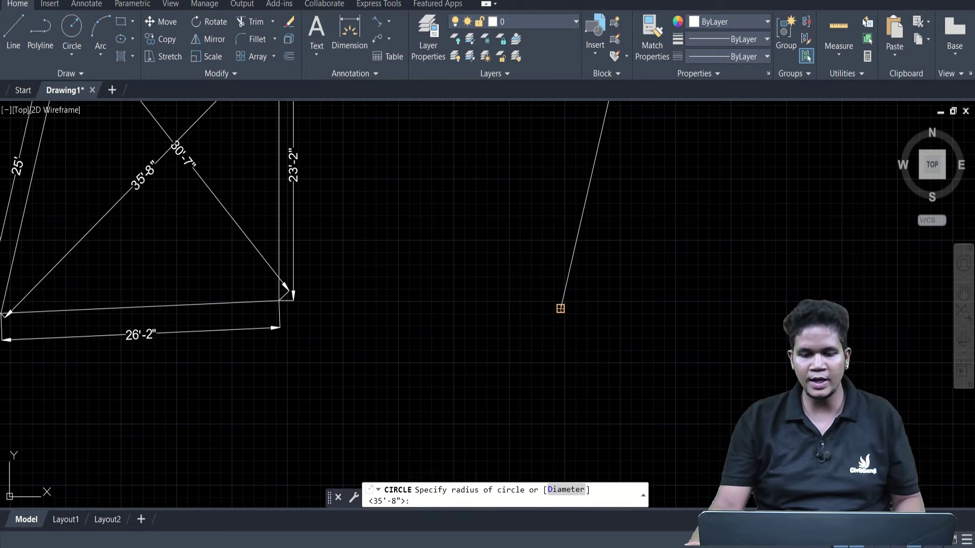
{"action": "type", "text": "26'"}
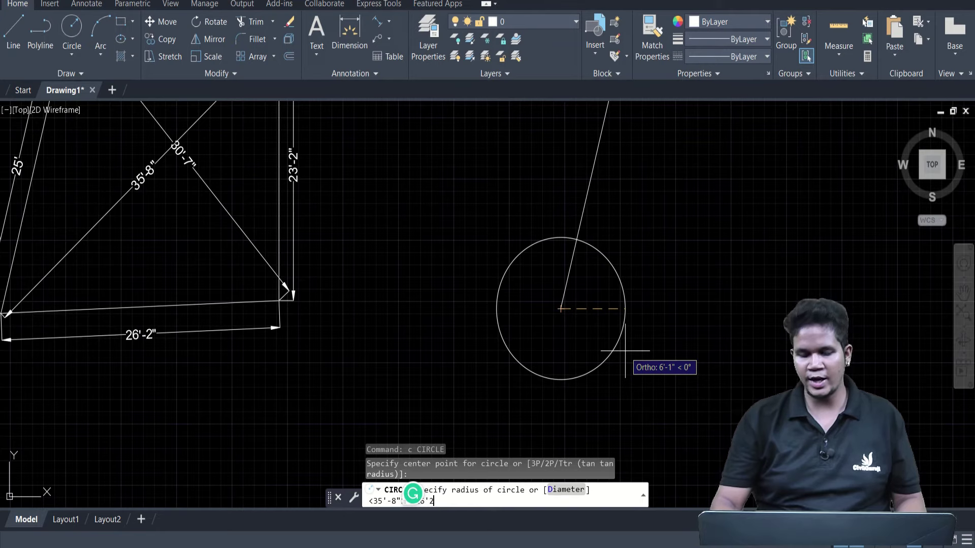
{"action": "type", "text": "2"}
{"action": "key", "text": "Return"}
{"action": "scroll", "coordinate": [626, 348], "scroll_direction": "down", "scroll_amount": 4}
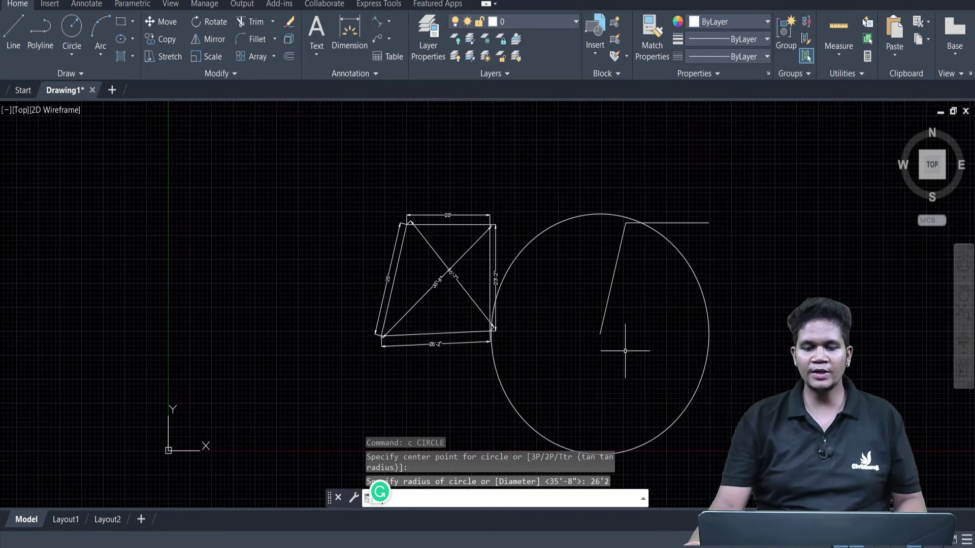
Examine the reference plot's left and bottom sides and the diagonal from its upper-left to its lower-right corner.
{"action": "scroll", "coordinate": [263, 304], "scroll_direction": "up", "scroll_amount": 4}
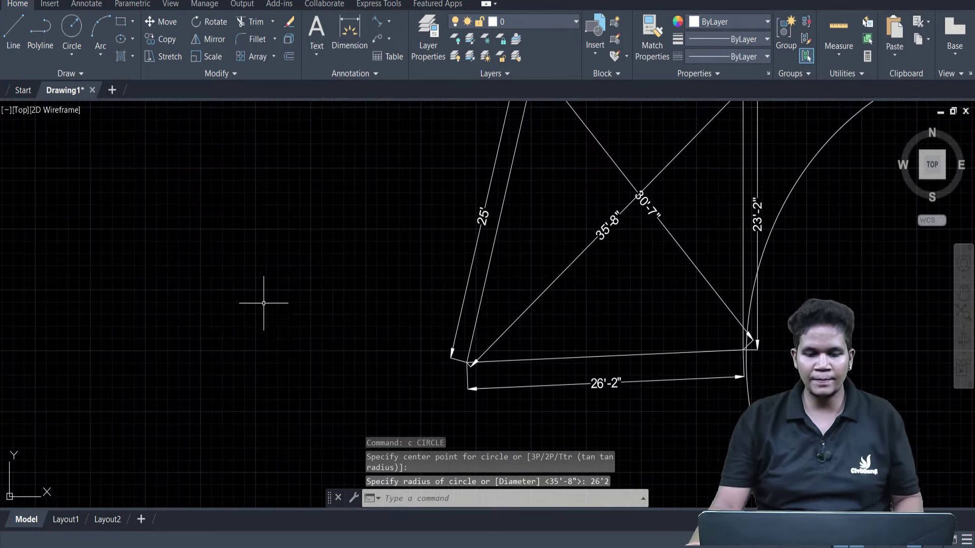
{"action": "left_click", "coordinate": [492, 298]}
{"action": "left_click", "coordinate": [474, 273]}
{"action": "middle_click_drag", "start_coordinate": [474, 290], "coordinate": [368, 279]}
{"action": "left_click", "coordinate": [505, 343]}
{"action": "left_click", "coordinate": [483, 322]}
{"action": "mouse_move", "coordinate": [500, 322]}
{"action": "middle_mouse_down"}
{"action": "mouse_move", "coordinate": [455, 338]}
{"action": "mouse_move", "coordinate": [463, 322]}
{"action": "mouse_move", "coordinate": [460, 358]}
{"action": "middle_mouse_up"}
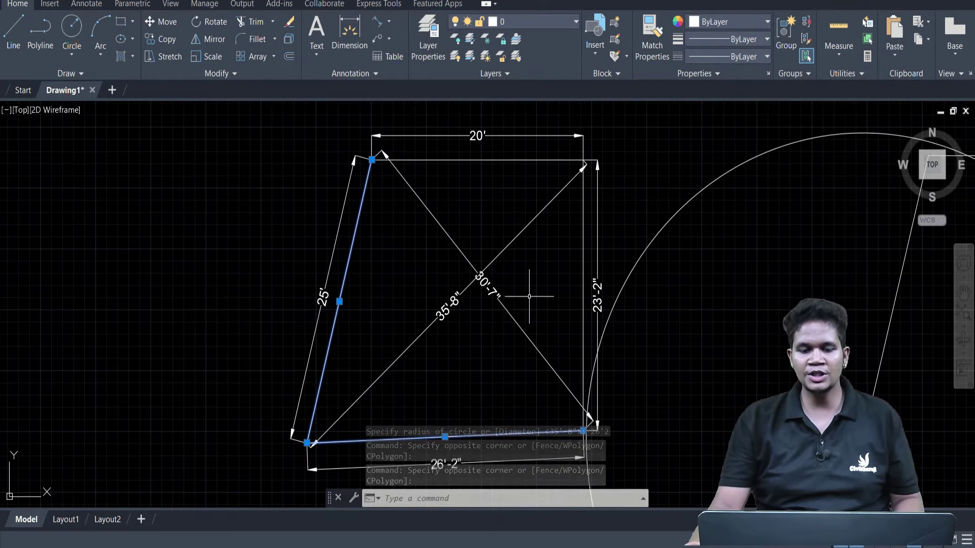
{"action": "key", "text": "Escape"}
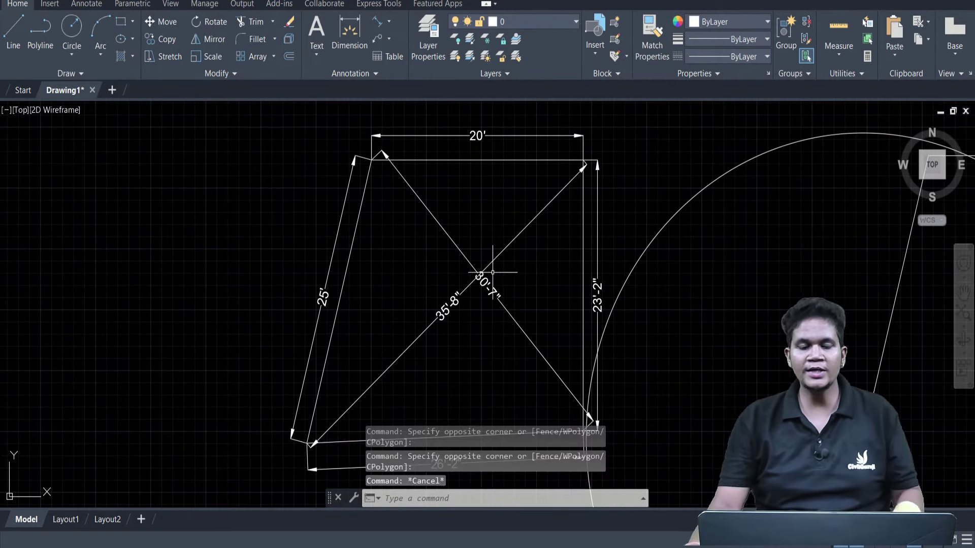
{"action": "scroll", "coordinate": [492, 273], "scroll_direction": "down", "scroll_amount": 2}
{"action": "middle_click_drag", "start_coordinate": [492, 272], "coordinate": [376, 264]}
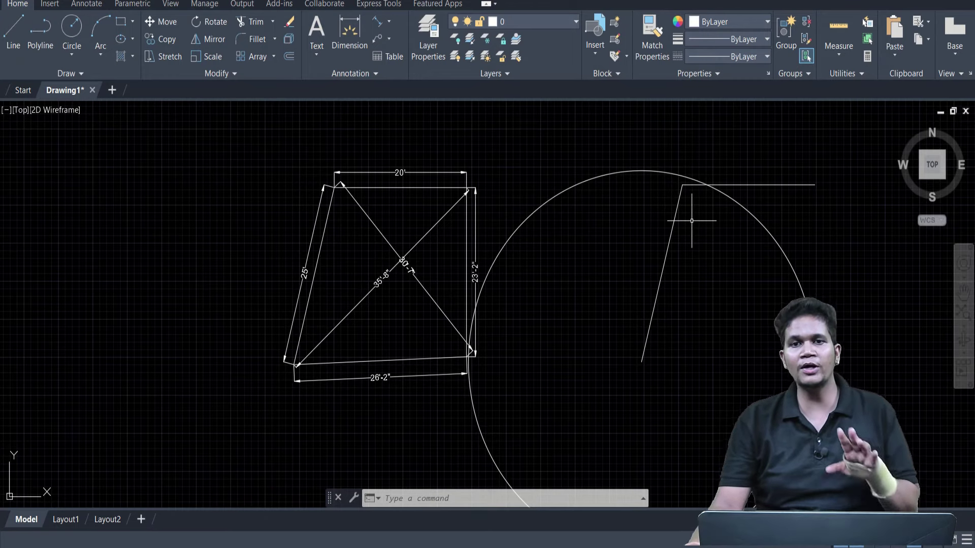
Draw a circle with a 30'7" radius centred on the upper-left corner of the copy.
{"action": "scroll", "coordinate": [392, 261], "scroll_direction": "up", "scroll_amount": 3}
{"action": "scroll", "coordinate": [396, 261], "scroll_direction": "down", "scroll_amount": 3}
{"action": "middle_click_drag", "start_coordinate": [585, 287], "coordinate": [533, 287]}
{"action": "type", "text": "c"}
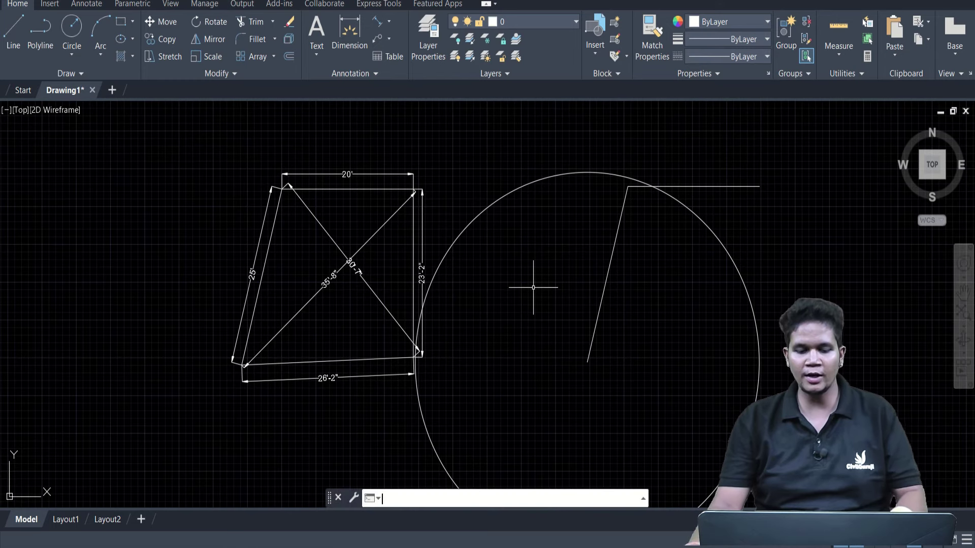
{"action": "key", "text": "Return"}
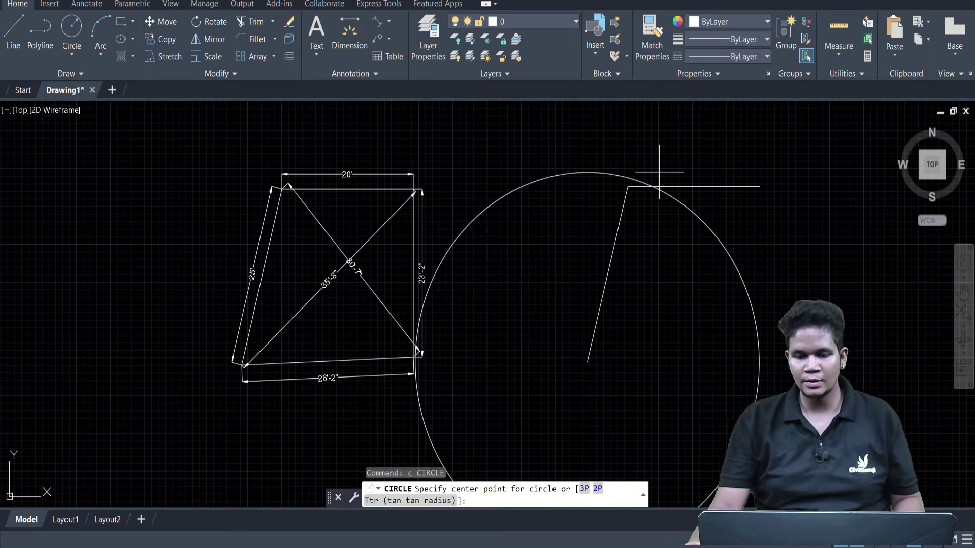
{"action": "left_click", "coordinate": [628, 186]}
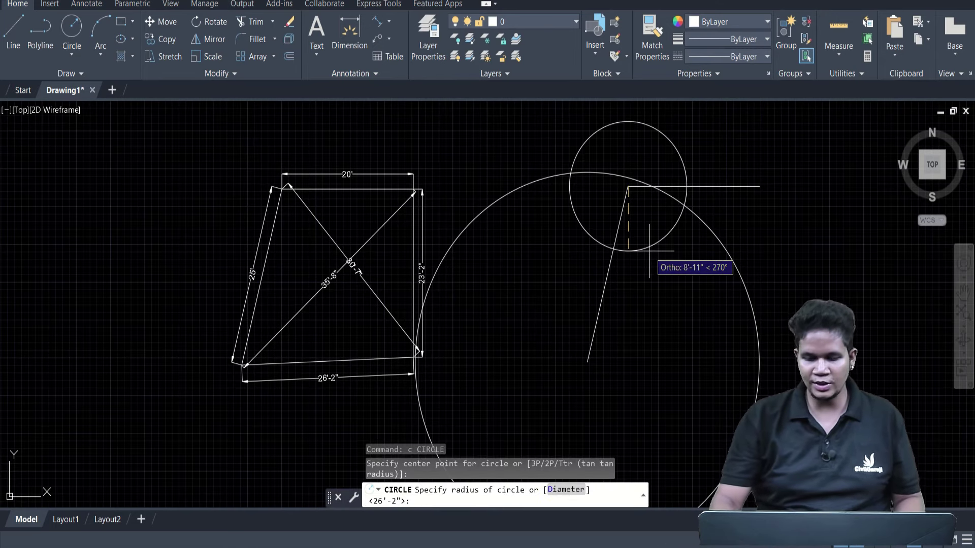
{"action": "type", "text": "10'"}
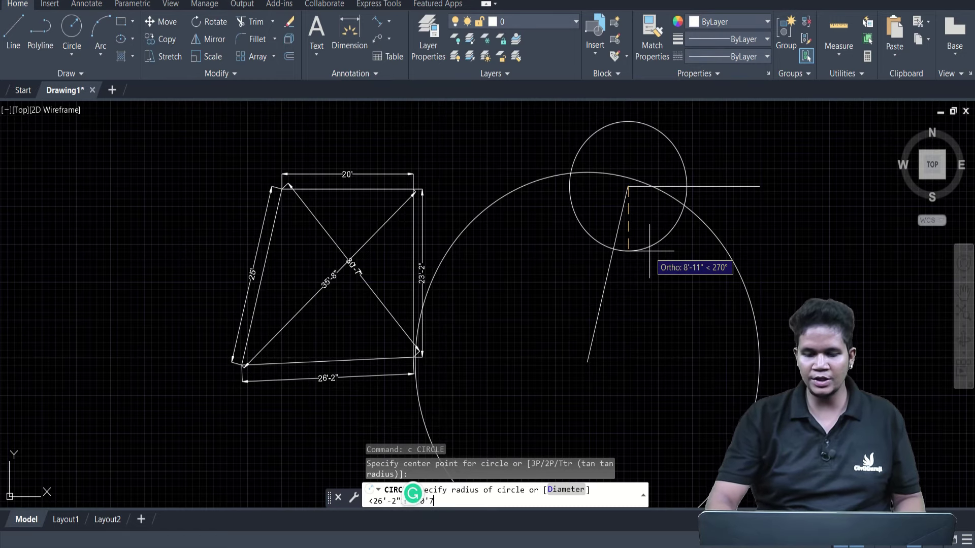
{"action": "type", "text": "7"}
{"action": "key", "text": "Return"}
{"action": "scroll", "coordinate": [649, 250], "scroll_direction": "down", "scroll_amount": 2}
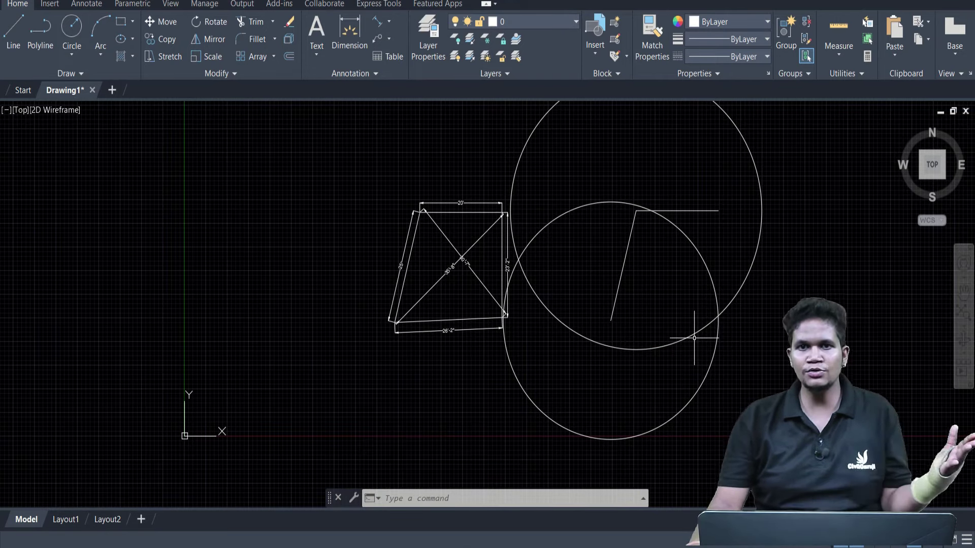
Draw a line from the left side's lower end to the right-hand intersection of the two circles, and delete both circles.
{"action": "scroll", "coordinate": [530, 330], "scroll_direction": "up", "scroll_amount": 2}
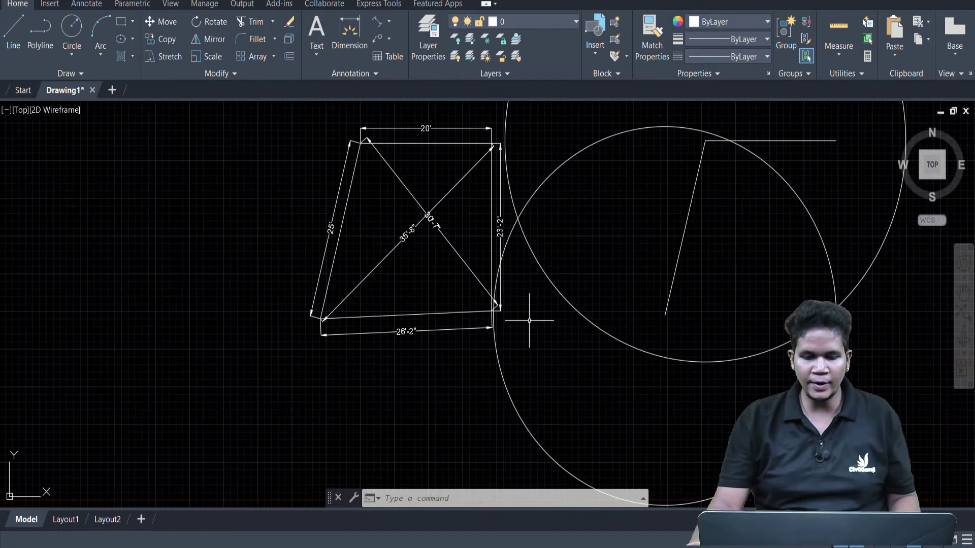
{"action": "middle_click_drag", "start_coordinate": [678, 272], "coordinate": [620, 331]}
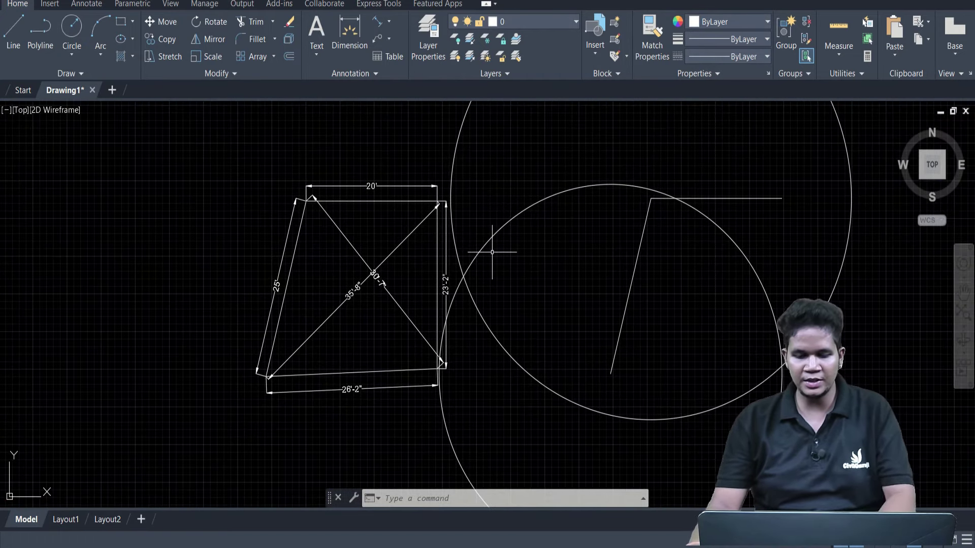
{"action": "type", "text": "l"}
{"action": "key", "text": "Return"}
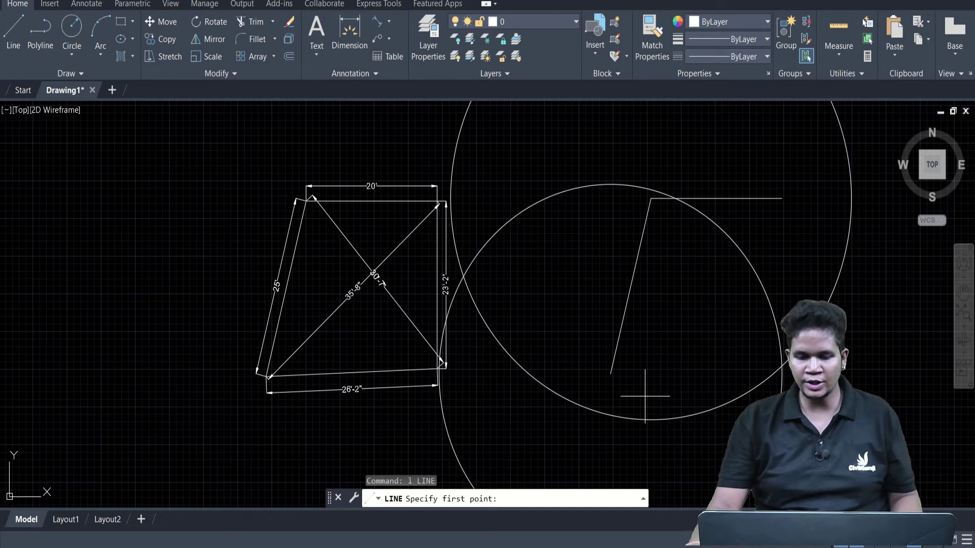
{"action": "left_click", "coordinate": [611, 374]}
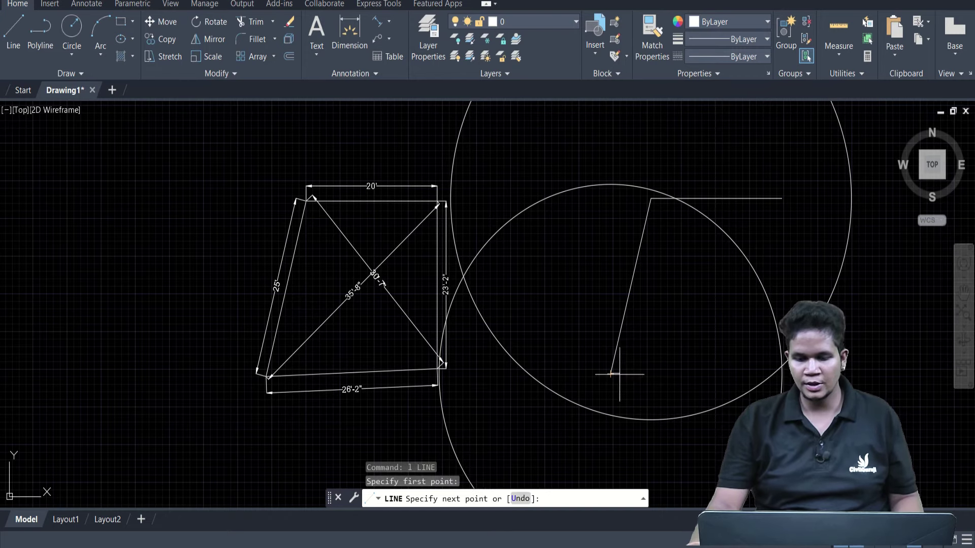
{"action": "left_click", "coordinate": [780, 366]}
{"action": "key", "text": "Escape"}
{"action": "middle_click_drag", "start_coordinate": [739, 360], "coordinate": [741, 293]}
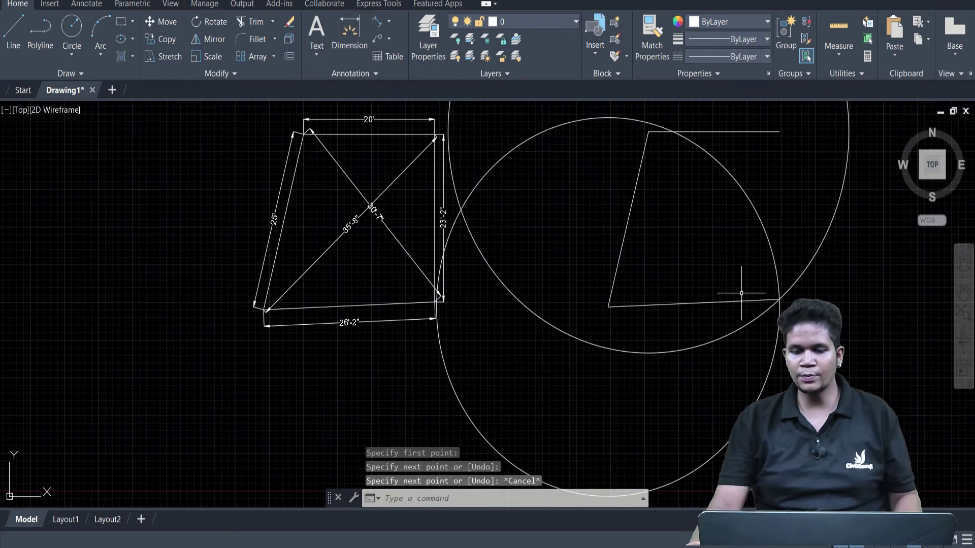
{"action": "left_click", "coordinate": [770, 452]}
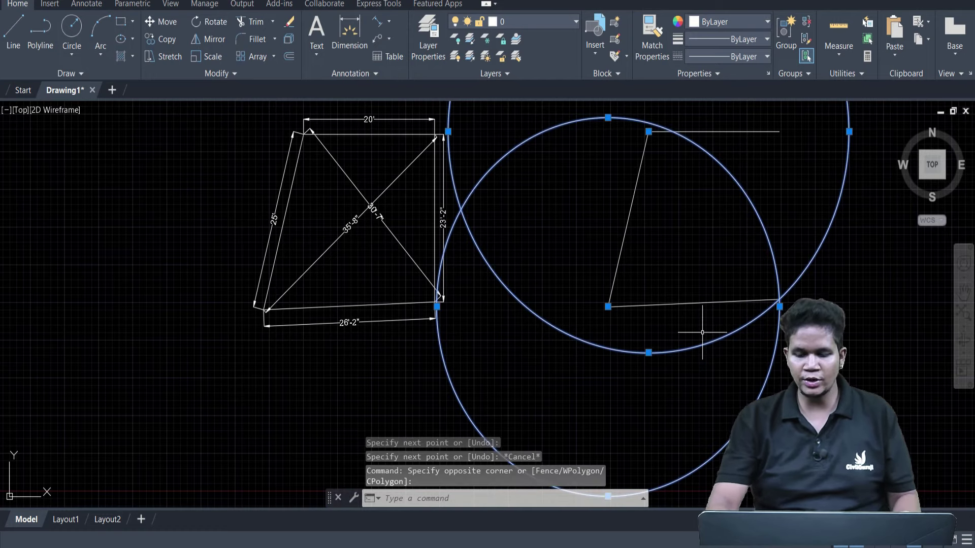
{"action": "key", "text": "Delete"}
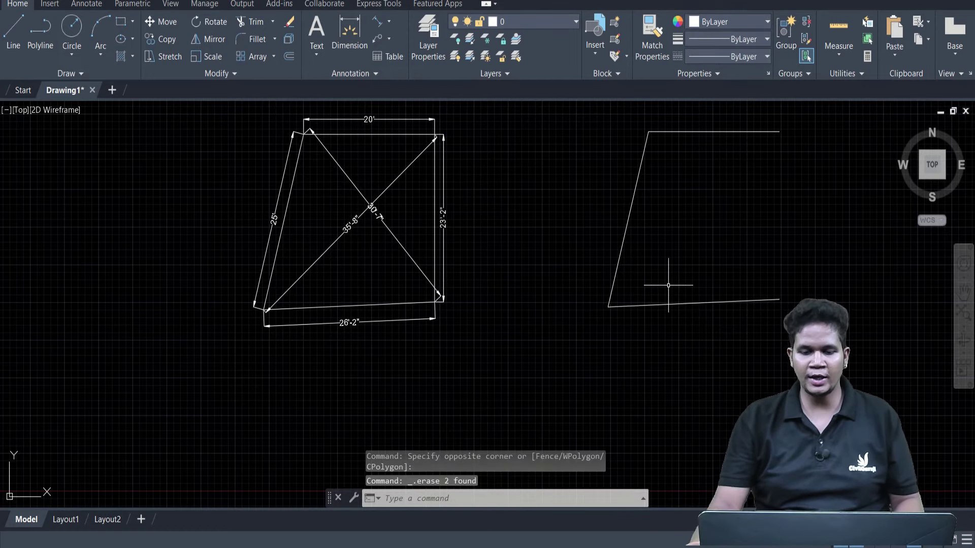
Check the new bottom side's length with an aligned dimension between its endpoints, and erase that dimension.
{"action": "middle_click_drag", "start_coordinate": [668, 286], "coordinate": [618, 301]}
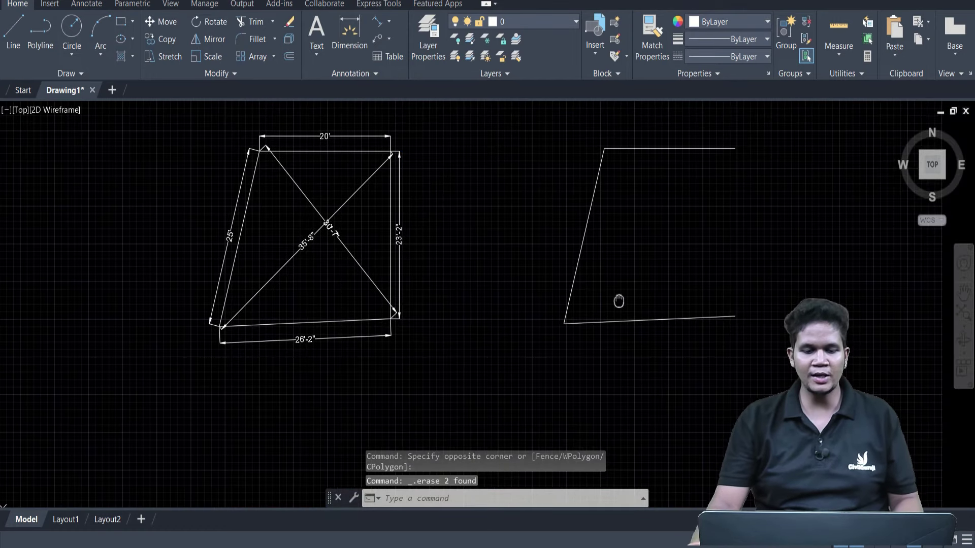
{"action": "left_click", "coordinate": [378, 22]}
{"action": "left_click", "coordinate": [564, 323]}
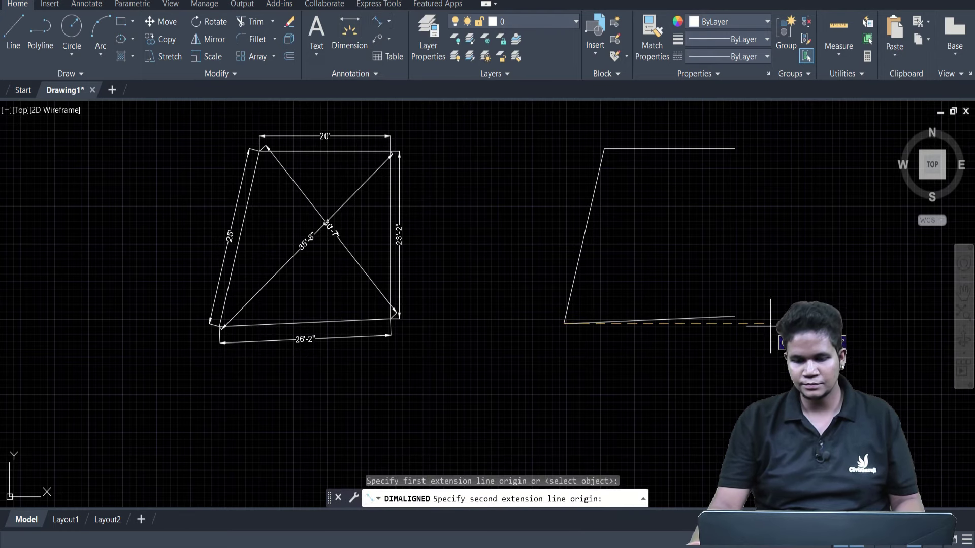
{"action": "left_click", "coordinate": [735, 316]}
{"action": "left_click", "coordinate": [665, 337]}
{"action": "scroll", "coordinate": [673, 341], "scroll_direction": "up", "scroll_amount": 6}
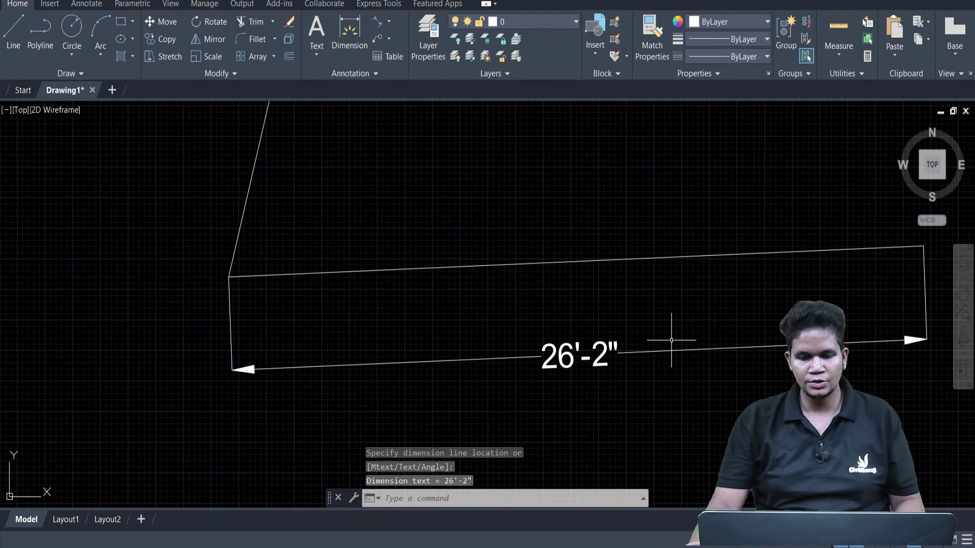
{"action": "scroll", "coordinate": [673, 341], "scroll_direction": "down", "scroll_amount": 2}
{"action": "left_click", "coordinate": [693, 367]}
{"action": "left_click", "coordinate": [663, 334]}
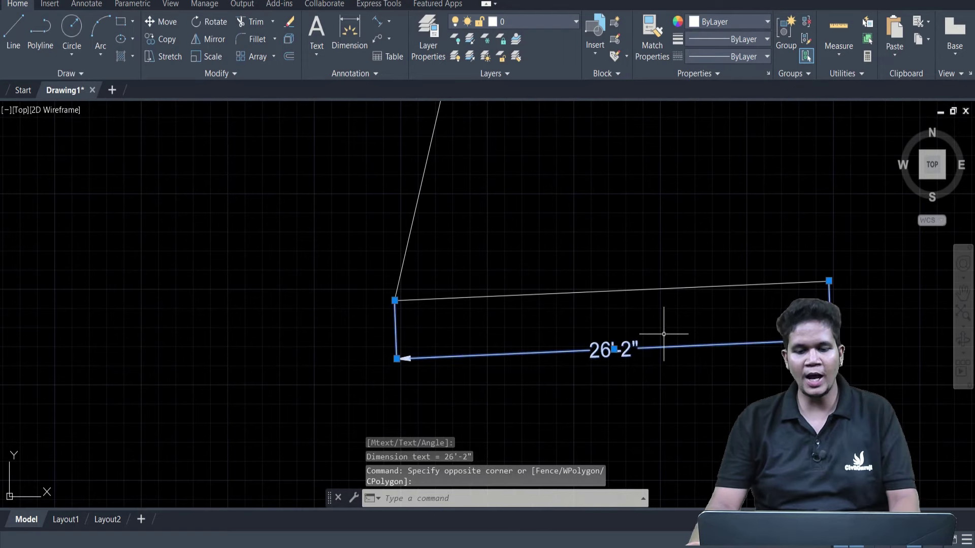
{"action": "type", "text": "e"}
{"action": "key", "text": "Return"}
{"action": "scroll", "coordinate": [663, 333], "scroll_direction": "down", "scroll_amount": 4}
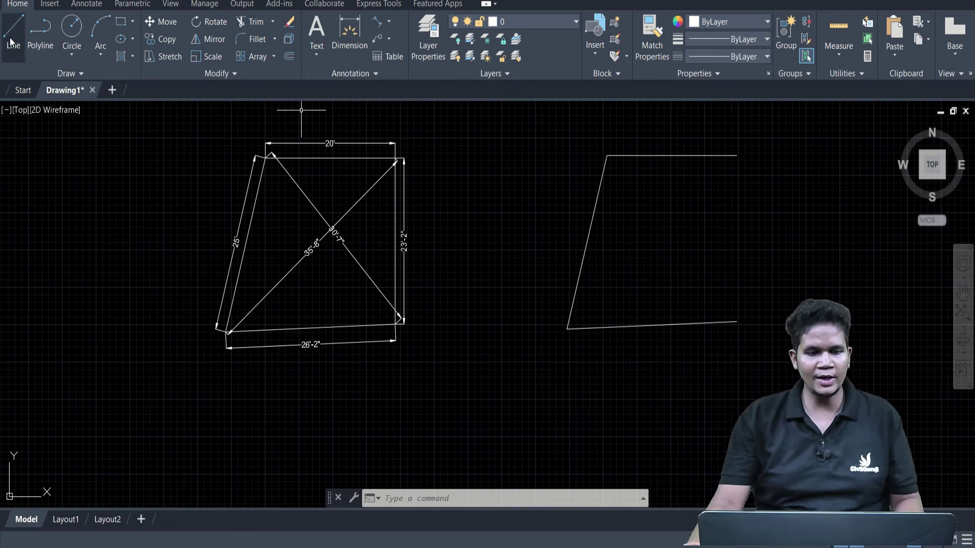
Close the copied plot with a line from the bottom side's right end to the top side's right end.
{"action": "key", "text": "Return"}
{"action": "left_click", "coordinate": [737, 321]}
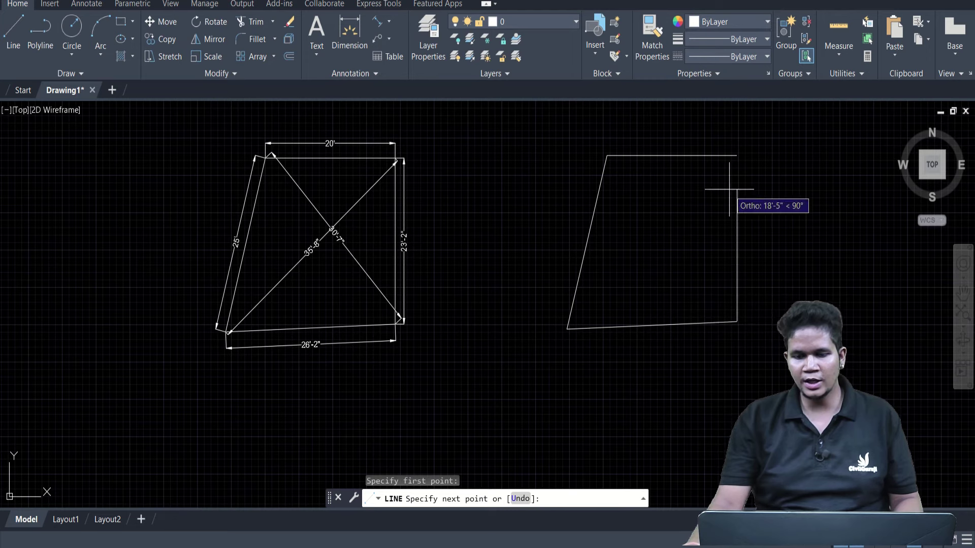
{"action": "left_click", "coordinate": [734, 155]}
{"action": "key", "text": "Escape"}
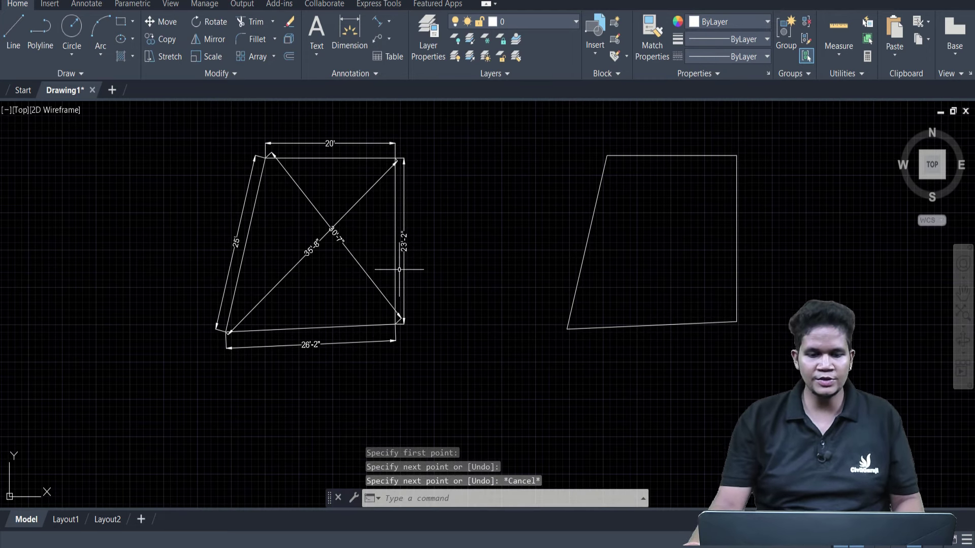
Check the closing right side's length with an aligned dimension between its endpoints, and erase that dimension.
{"action": "type", "text": "dal"}
{"action": "key", "text": "Return"}
{"action": "left_click", "coordinate": [737, 155]}
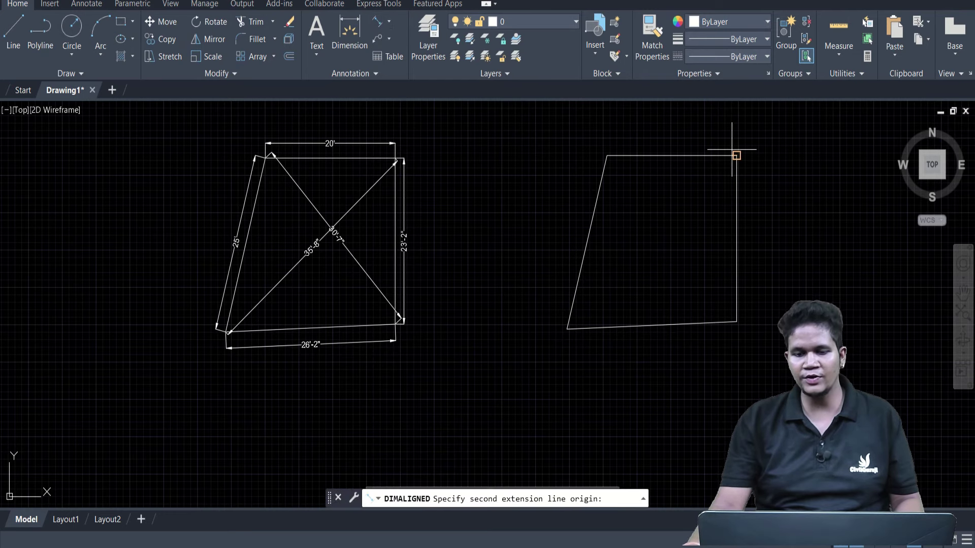
{"action": "left_click", "coordinate": [736, 321]}
{"action": "left_click", "coordinate": [742, 302]}
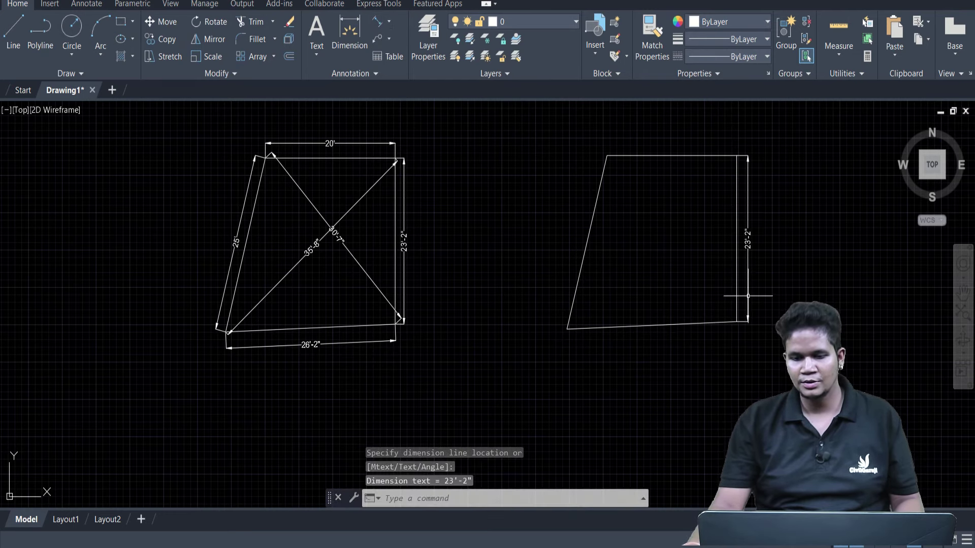
{"action": "scroll", "coordinate": [745, 233], "scroll_direction": "up", "scroll_amount": 5}
{"action": "left_click", "coordinate": [753, 240]}
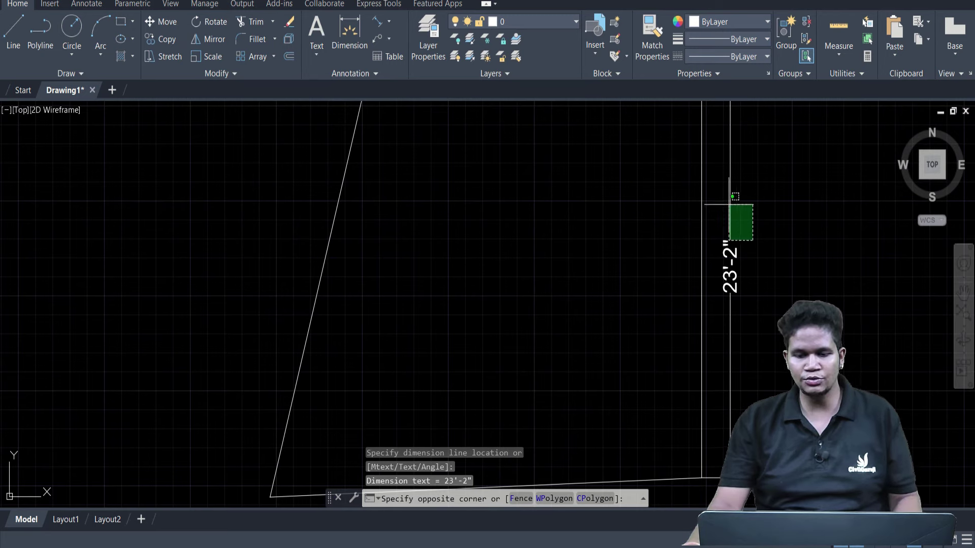
{"action": "left_click", "coordinate": [729, 204]}
{"action": "type", "text": "e"}
{"action": "key", "text": "Return"}
{"action": "scroll", "coordinate": [778, 294], "scroll_direction": "down", "scroll_amount": 3}
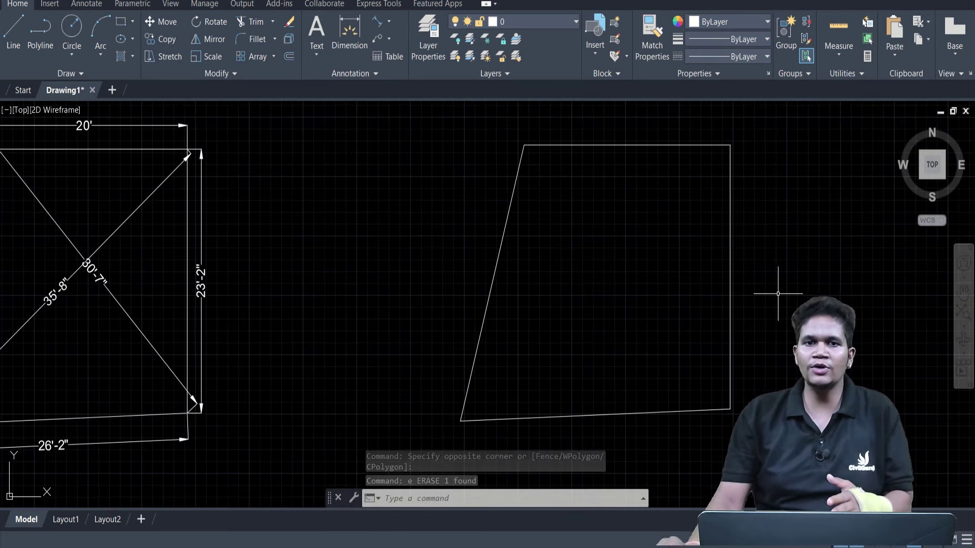
{"action": "scroll", "coordinate": [778, 293], "scroll_direction": "down", "scroll_amount": 3}
{"action": "middle_click_drag", "start_coordinate": [690, 291], "coordinate": [712, 297]}
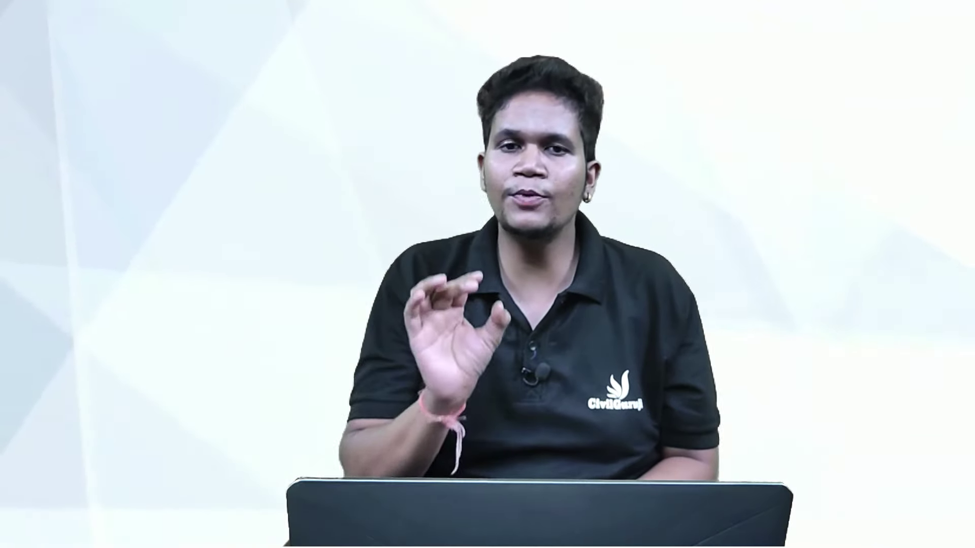